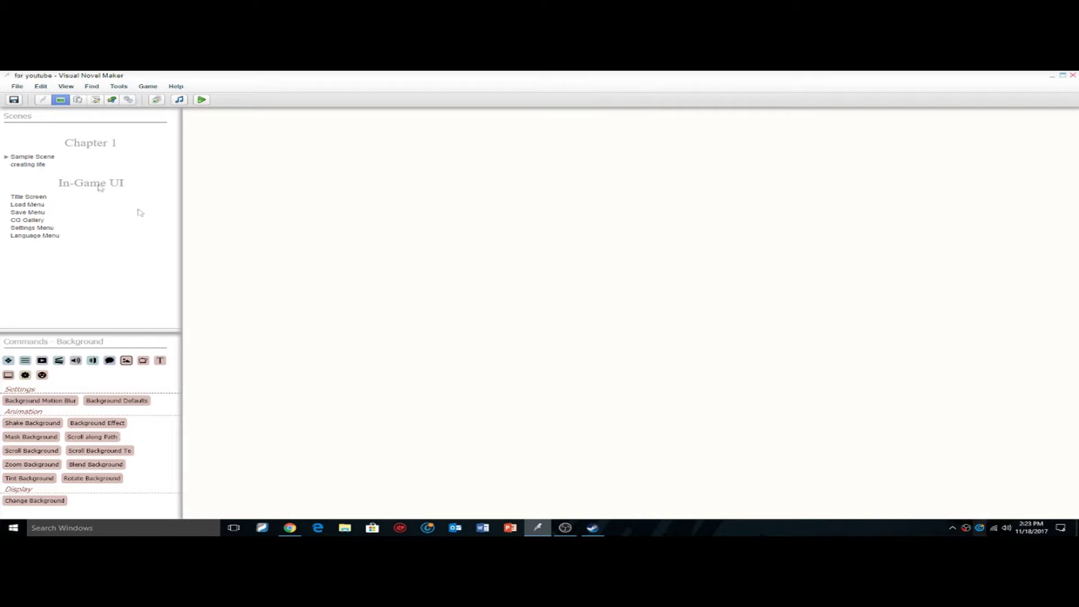
Add a new scene under Chapter 1 and rename it 'dramatic effects'.
right_click(58, 144)
click(113, 147)
right_click(113, 147)
click(152, 158)
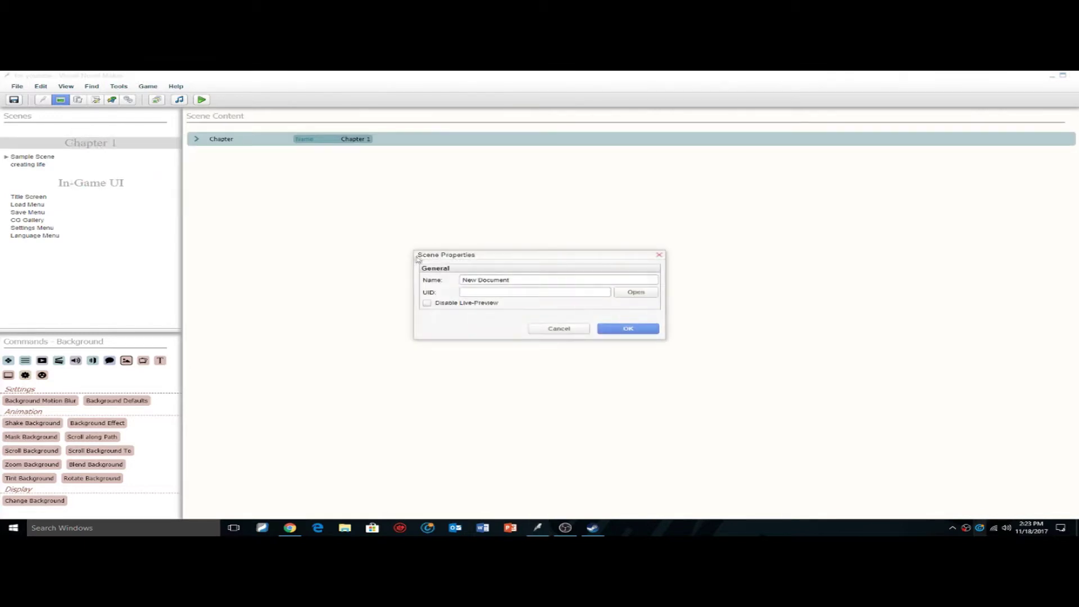
click(531, 280)
click(531, 282)
double_click(530, 282)
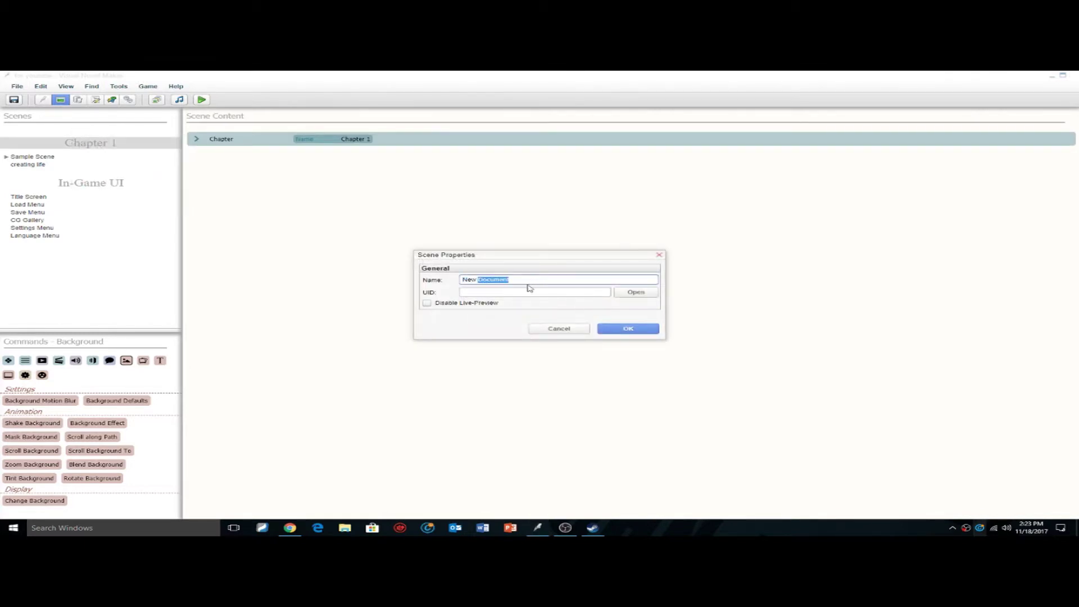
triple_click(537, 281)
text(c)
text(ramatic effects)
key(Return)
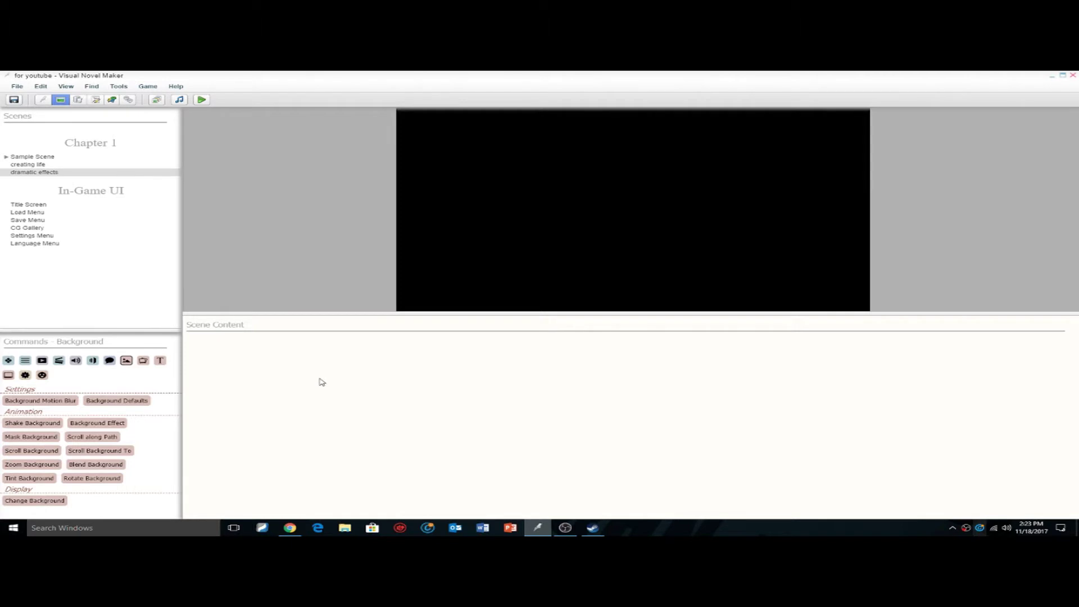
Add a Change Background command using the Sunset1 image from the sky folder.
text(change b)
key(Return)
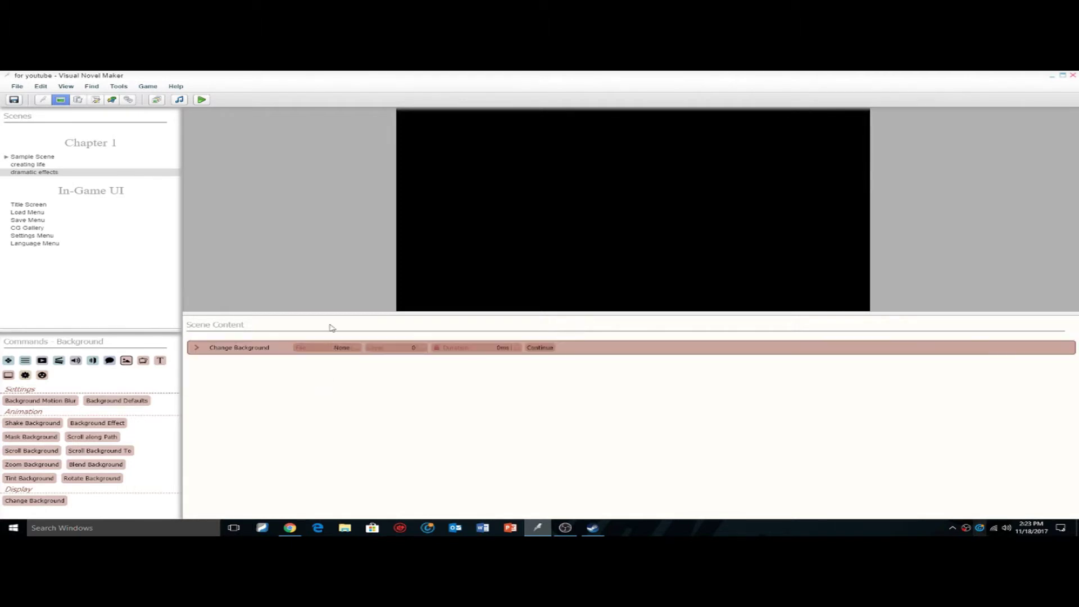
click(340, 349)
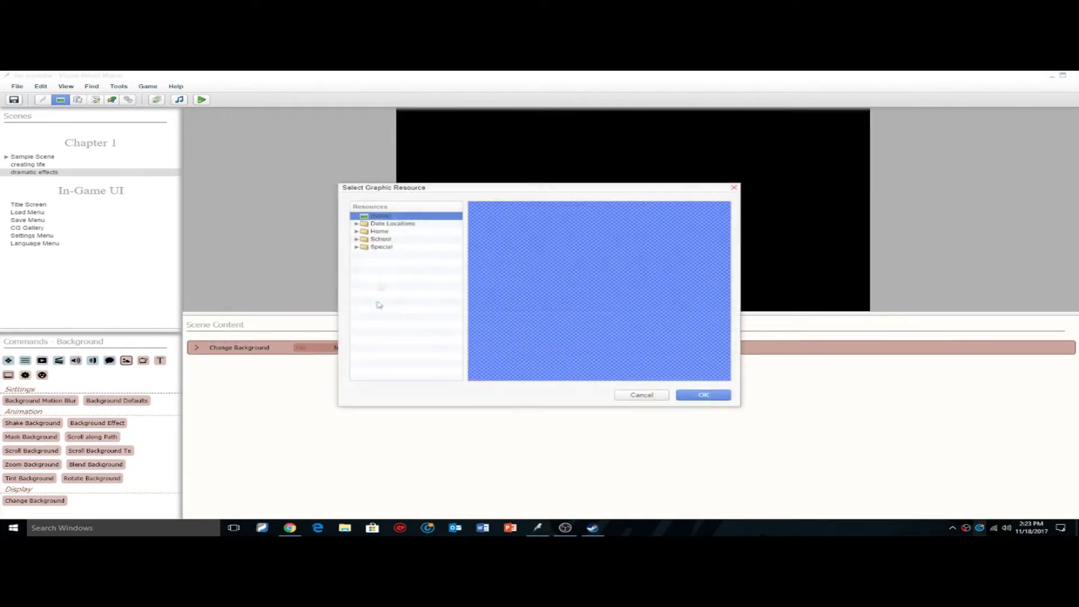
click(360, 248)
click(357, 247)
scroll(383, 292, down, 6)
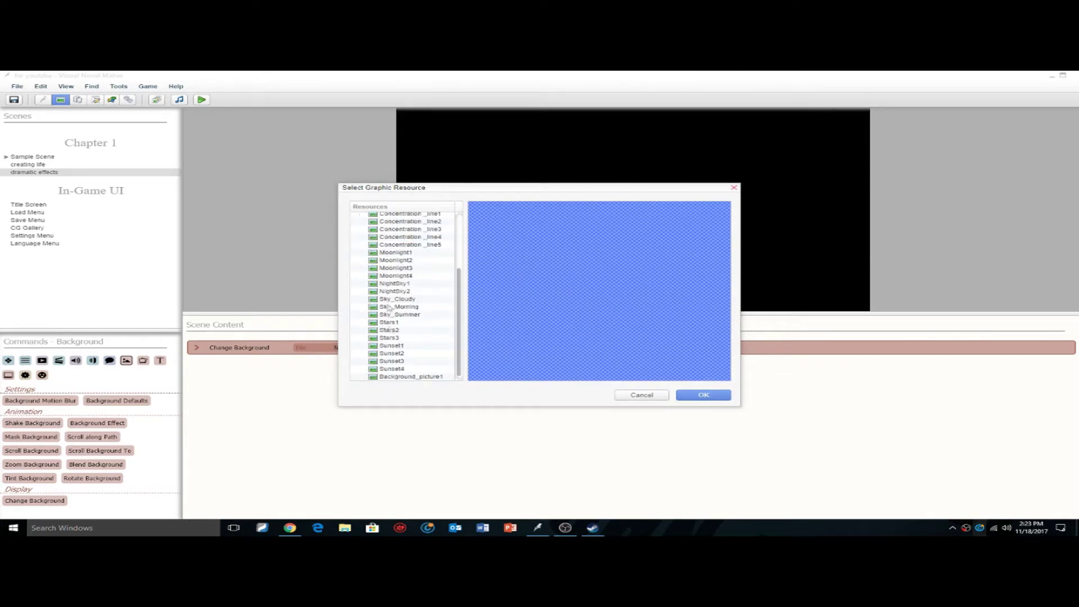
click(390, 332)
click(399, 353)
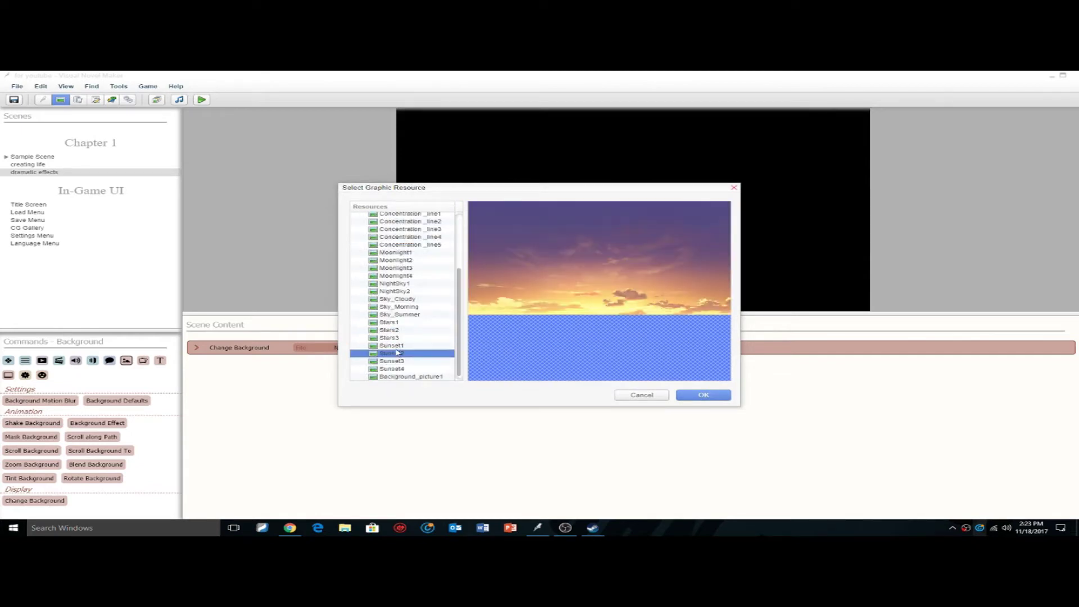
click(397, 347)
click(687, 395)
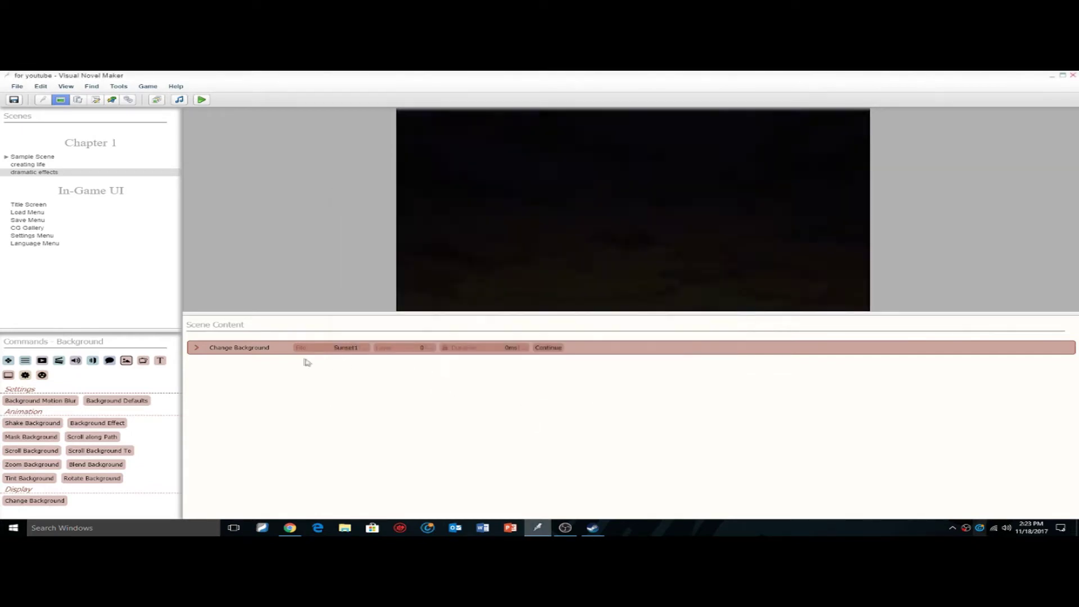
Add a Play Music command and move it above the Change Background command.
text(pa)
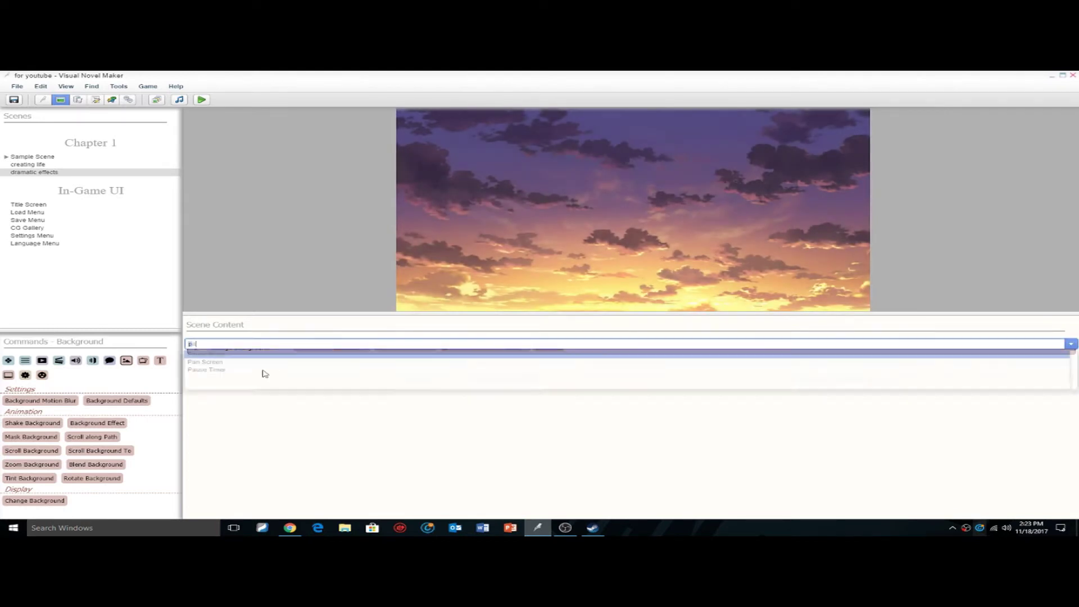
key(Return)
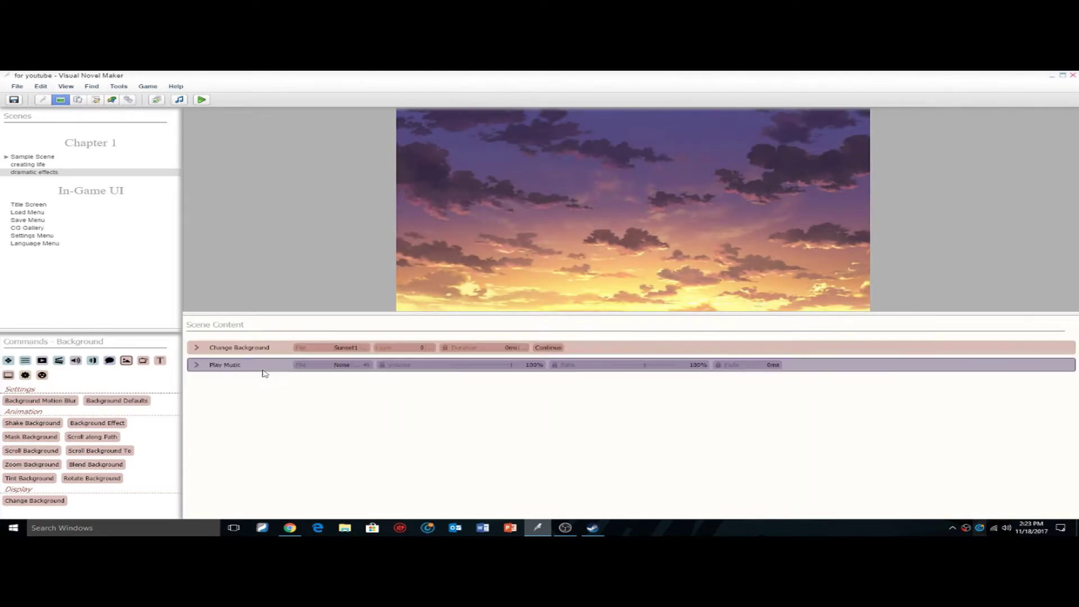
drag(267, 366, 266, 350)
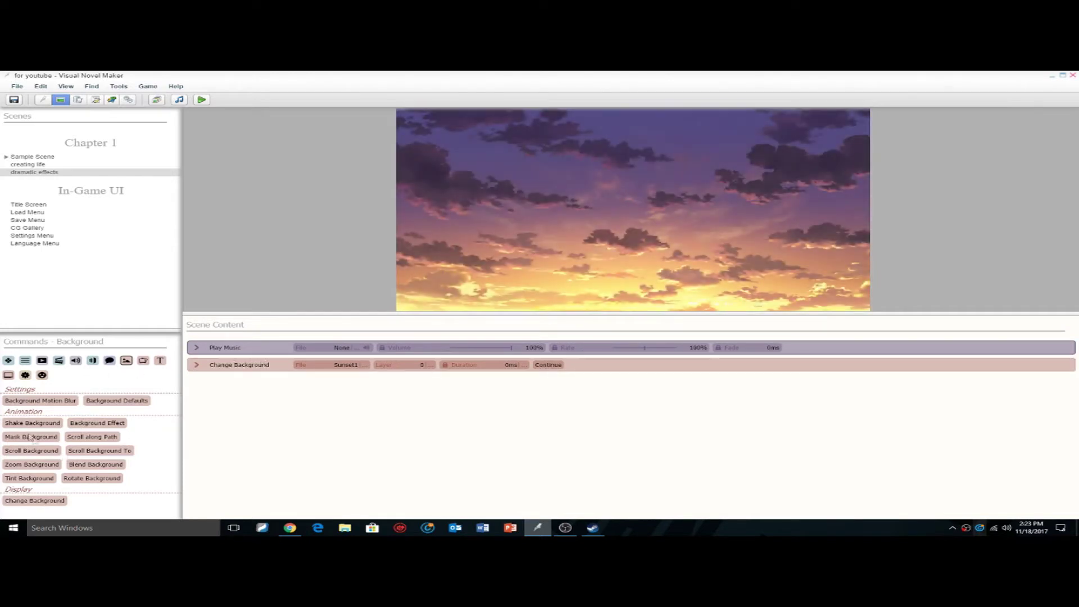
click(76, 361)
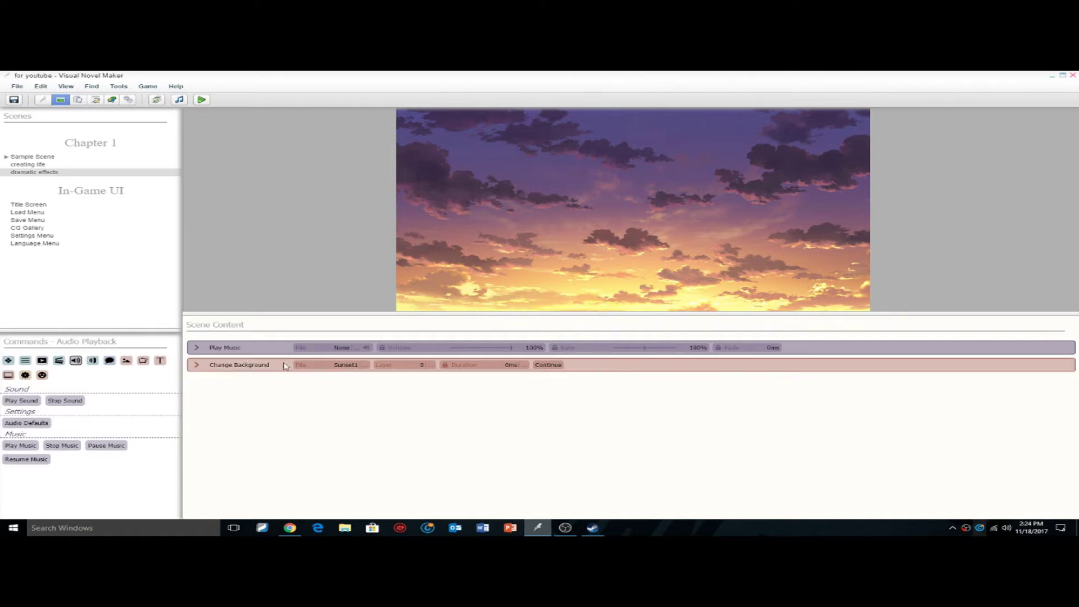
Set the Play Music track to Romance_-_Love_Never_Ends after auditioning Romance_-_Dreaming_Of_You.
click(333, 349)
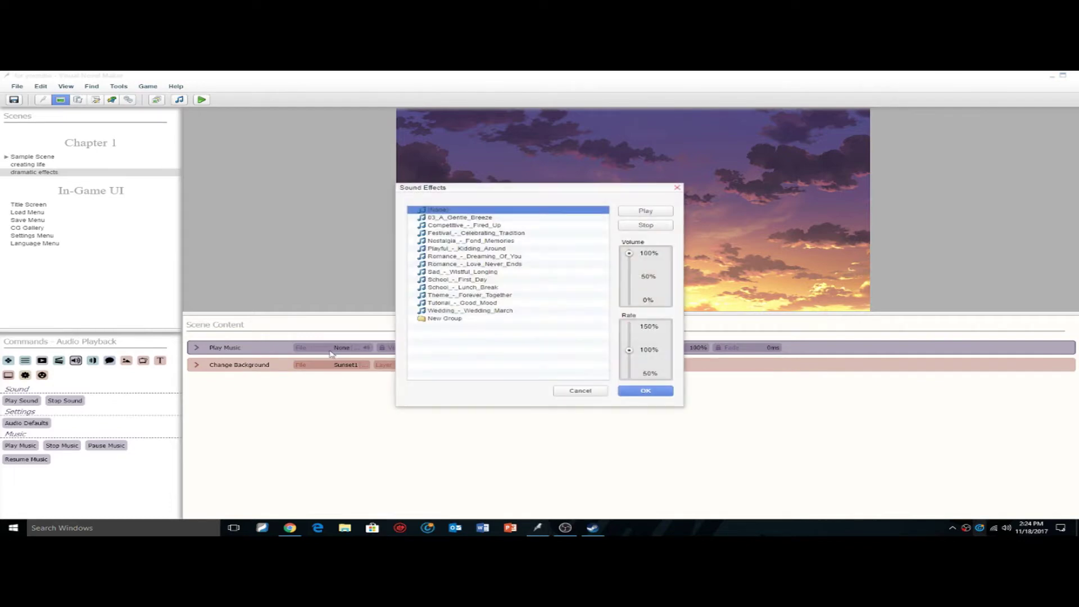
click(466, 264)
drag(629, 253, 635, 299)
drag(630, 353, 630, 333)
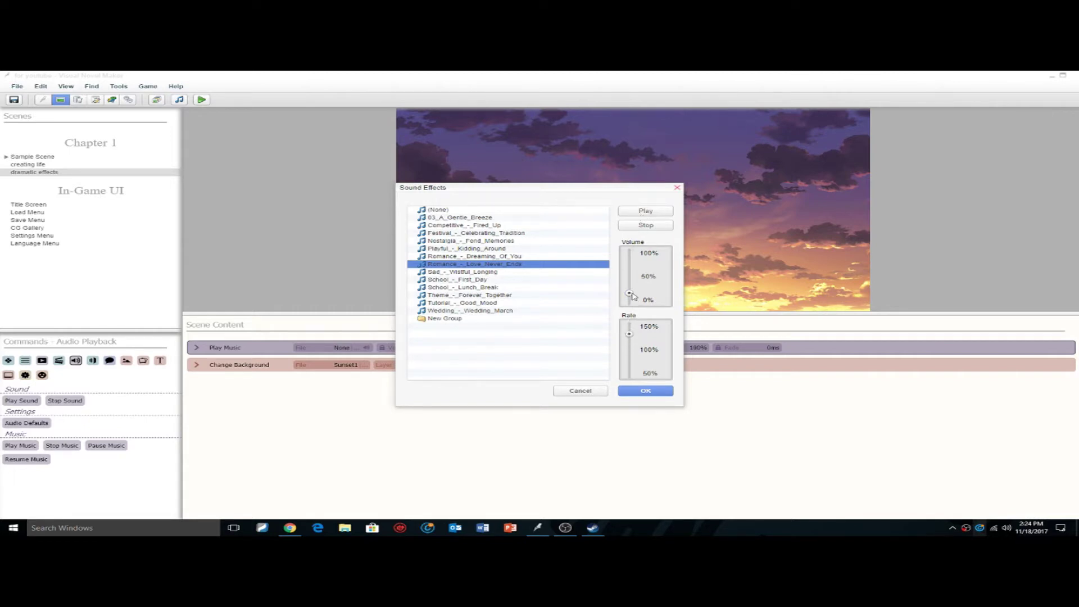
click(545, 256)
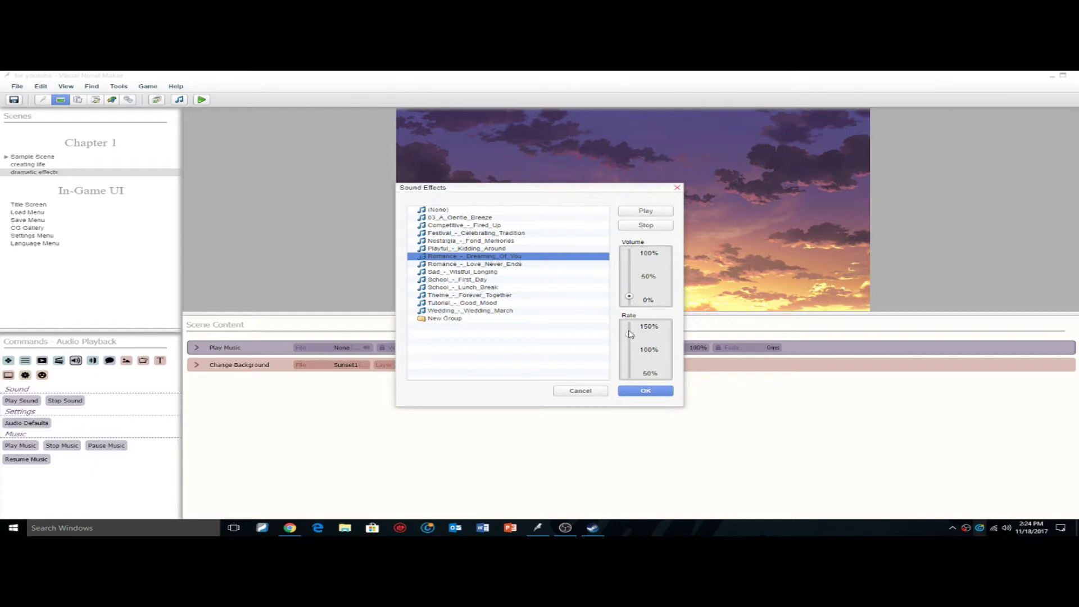
click(532, 264)
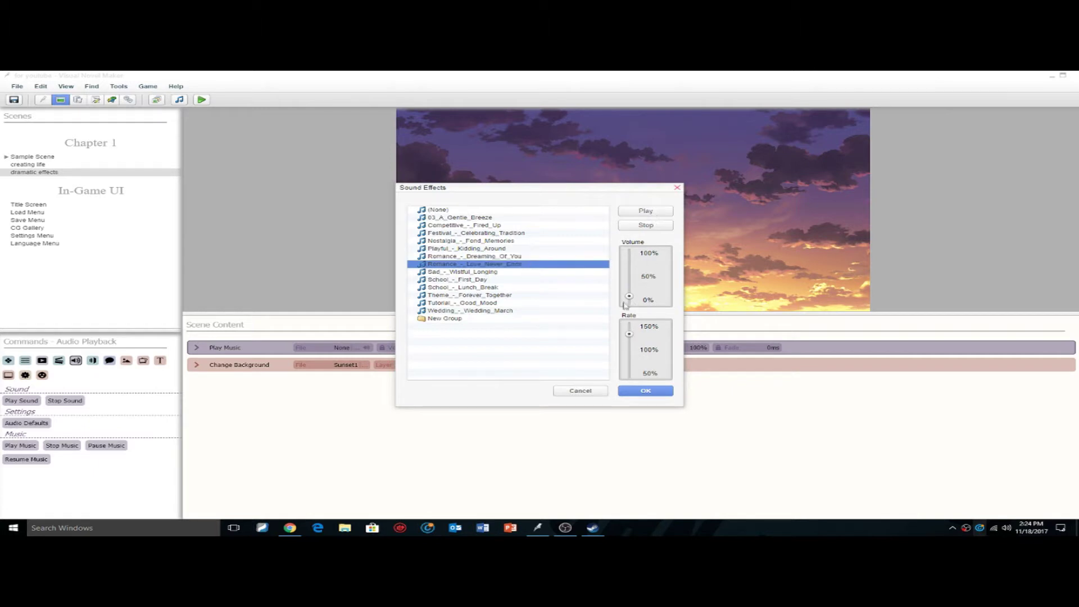
click(647, 392)
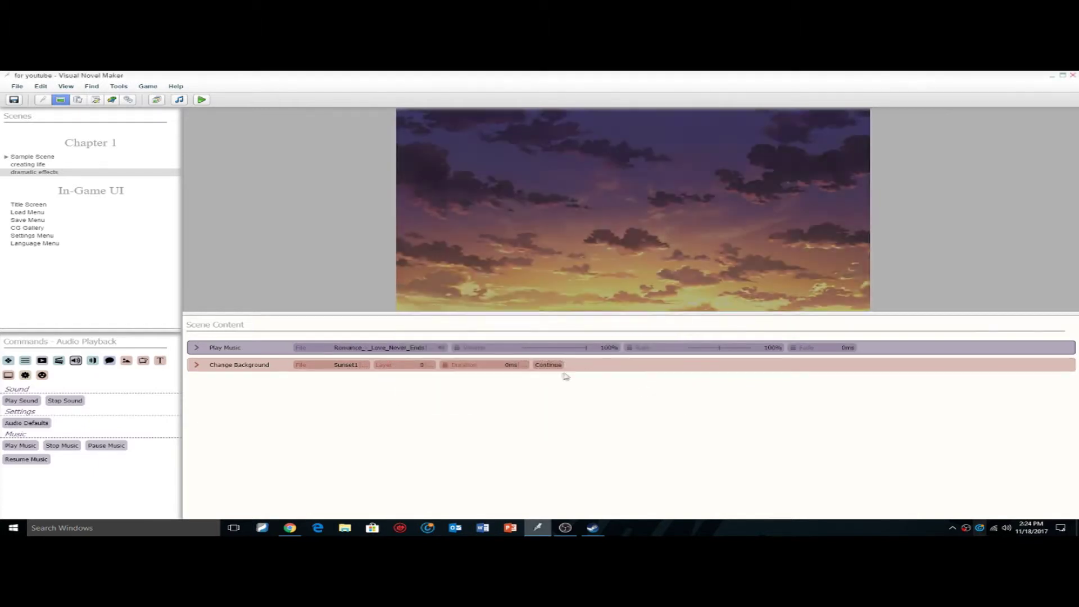
Preview the scene from the music and background change commands.
click(585, 369)
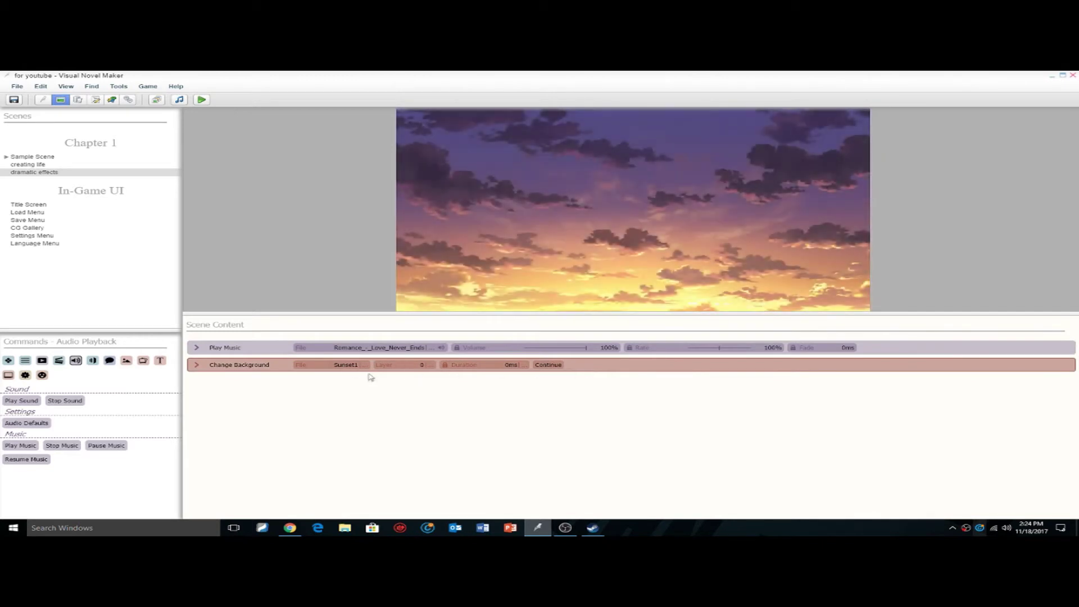
click(269, 347)
click(268, 365)
Add a Join Scene command with Lucy as the joining character.
double_click(258, 378)
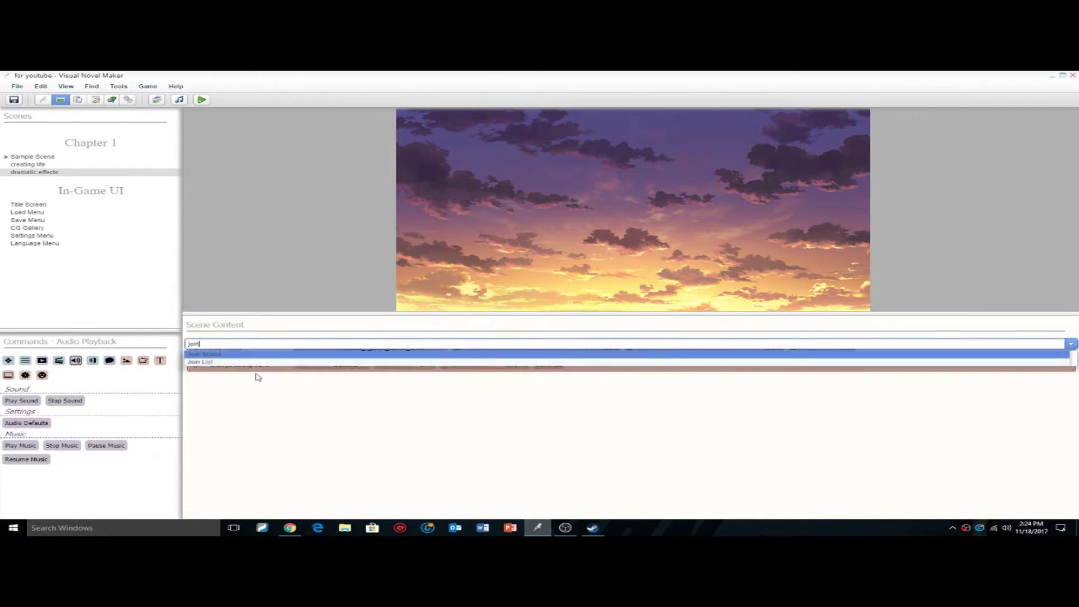
key(Return)
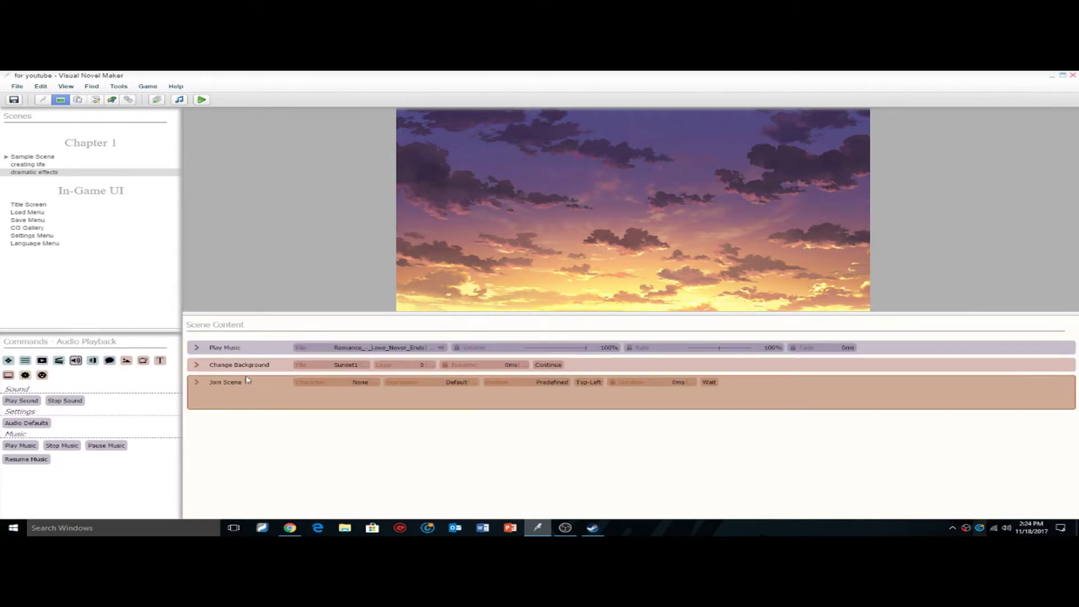
click(358, 382)
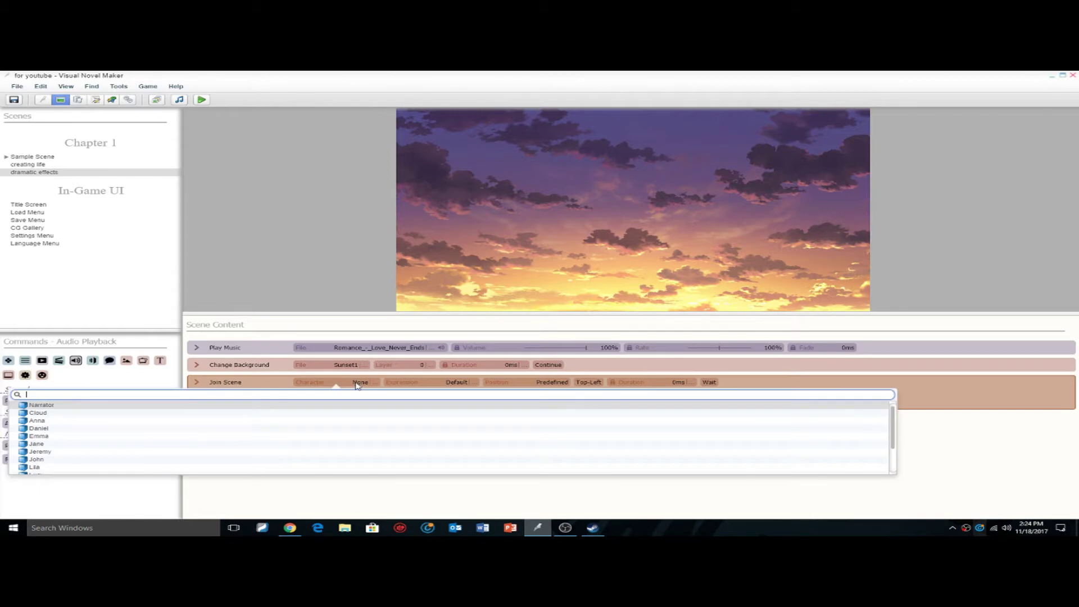
click(38, 421)
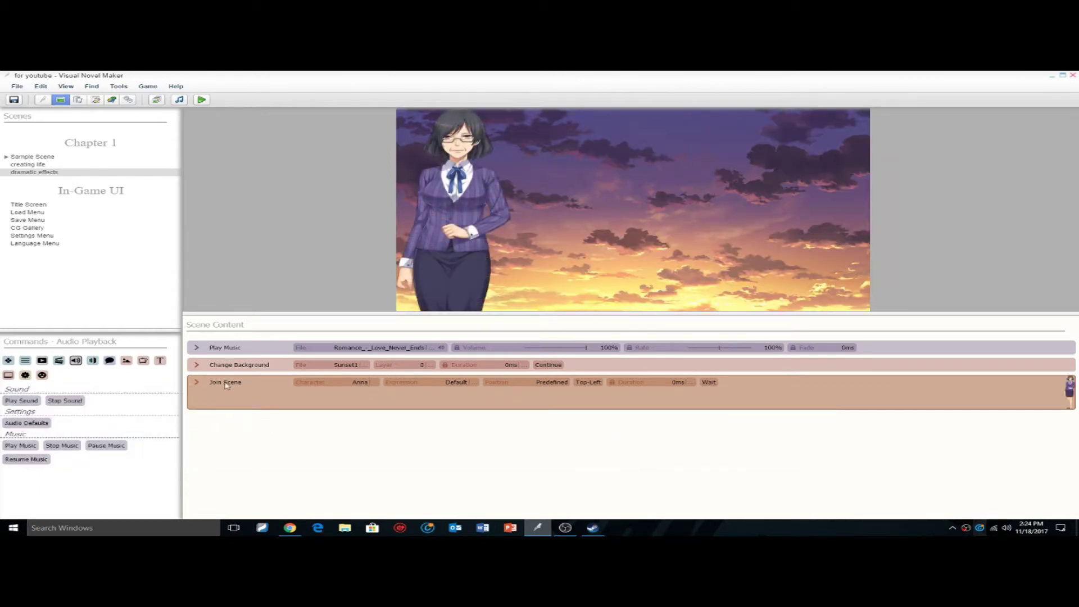
click(356, 385)
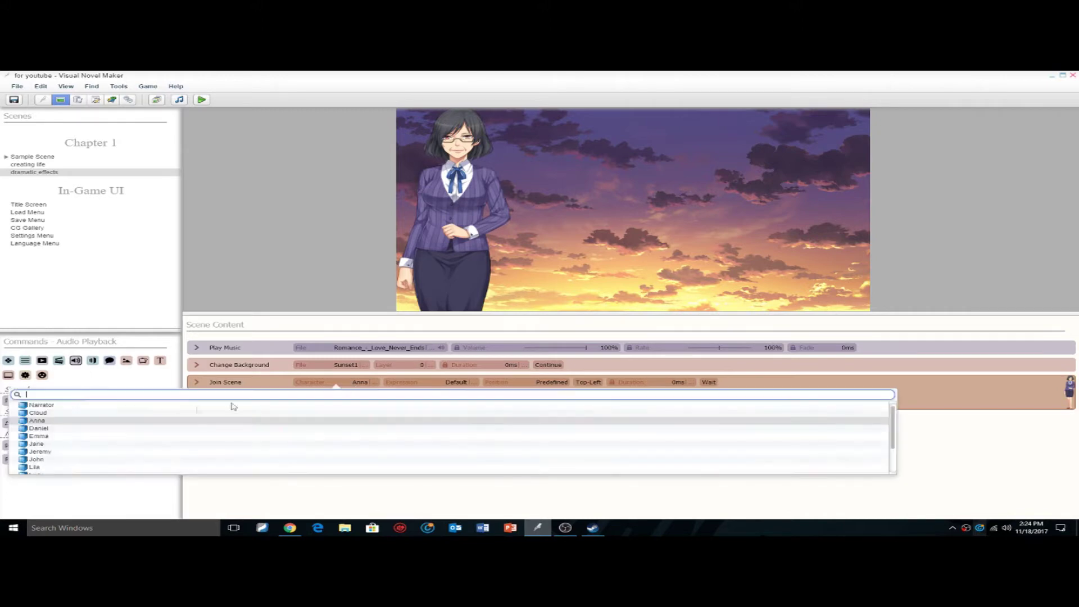
click(77, 453)
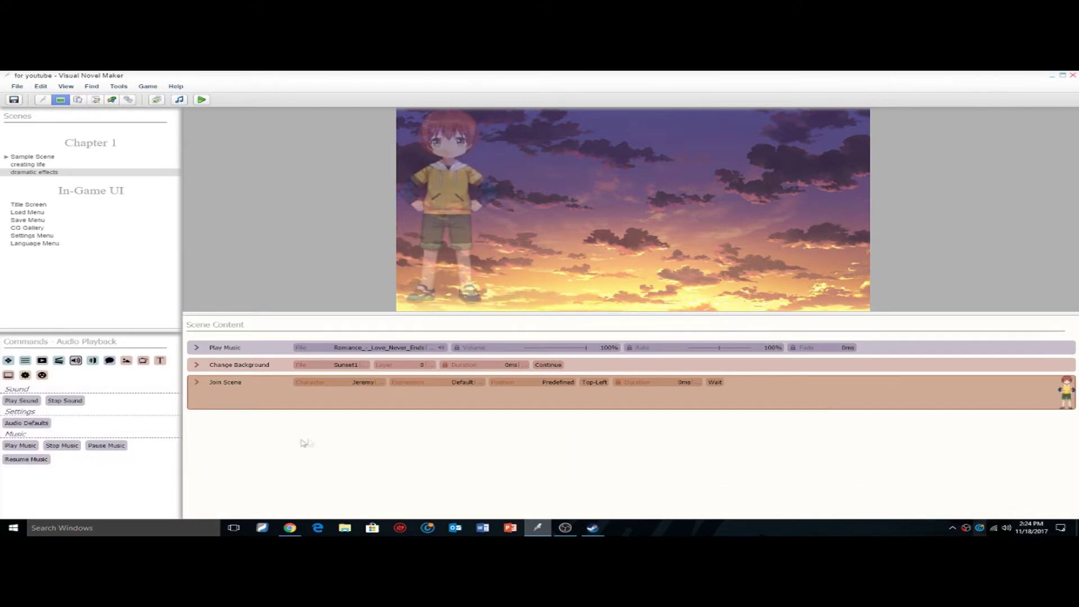
click(355, 385)
scroll(113, 444, down, 2)
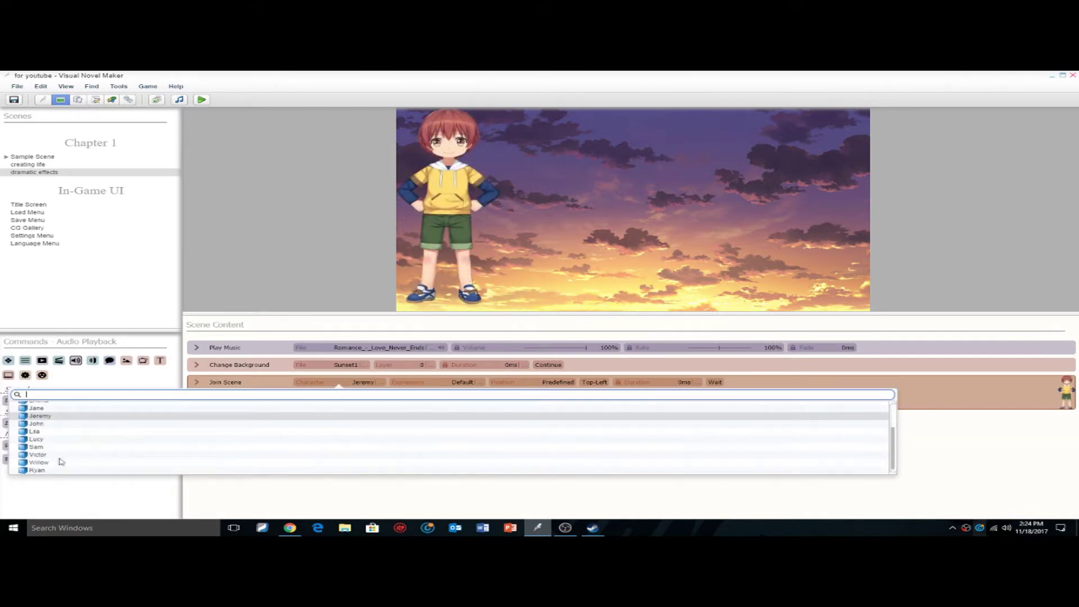
click(40, 441)
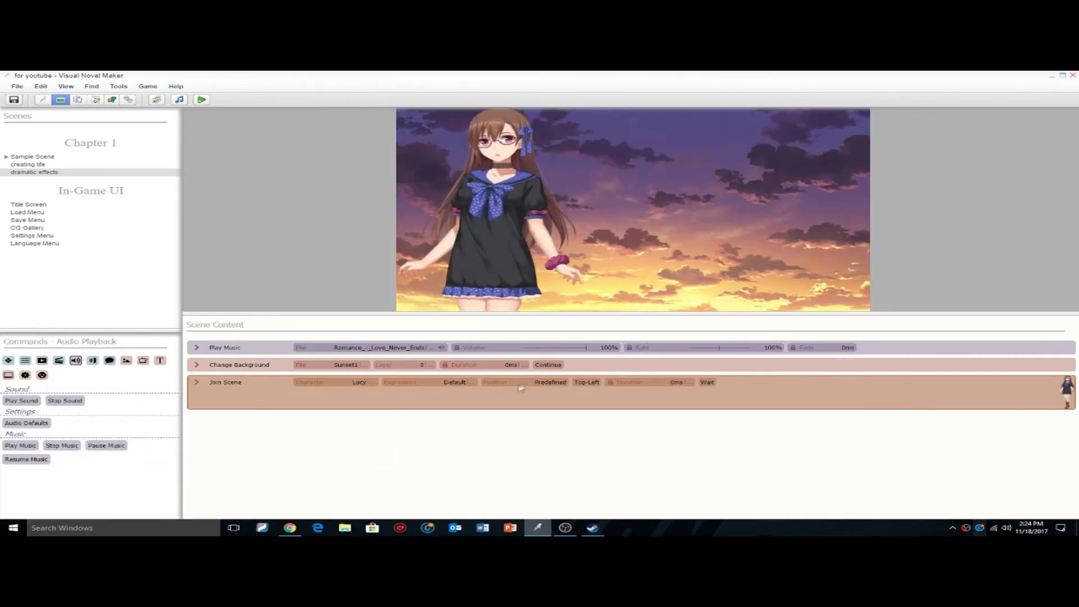
Place Lucy at direct position 381, 0 and set the join duration to 500 ms.
click(538, 386)
click(572, 376)
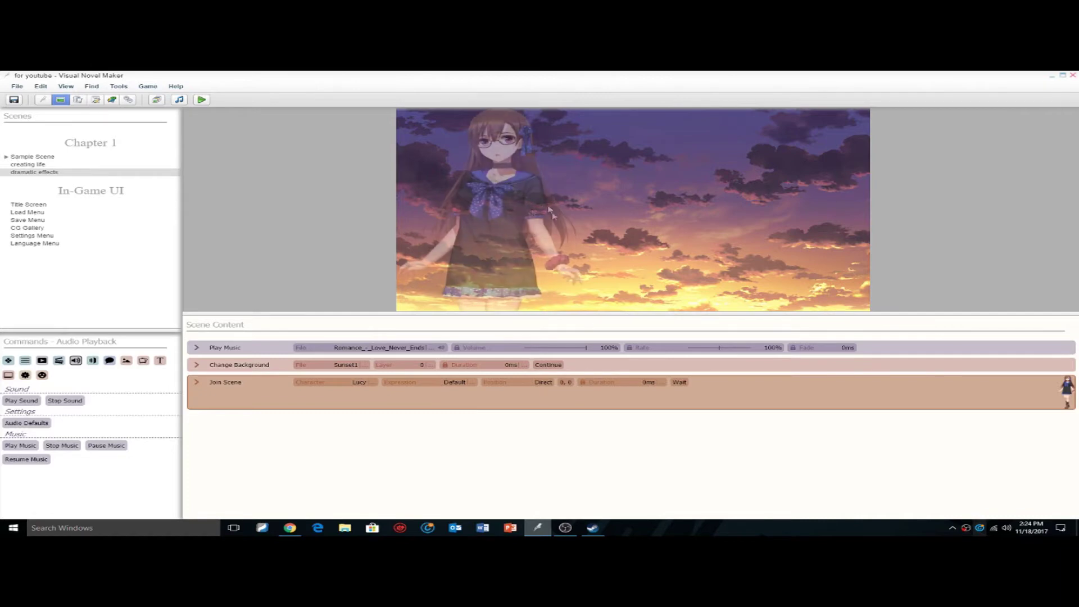
click(570, 382)
drag(371, 292, 551, 293)
click(870, 469)
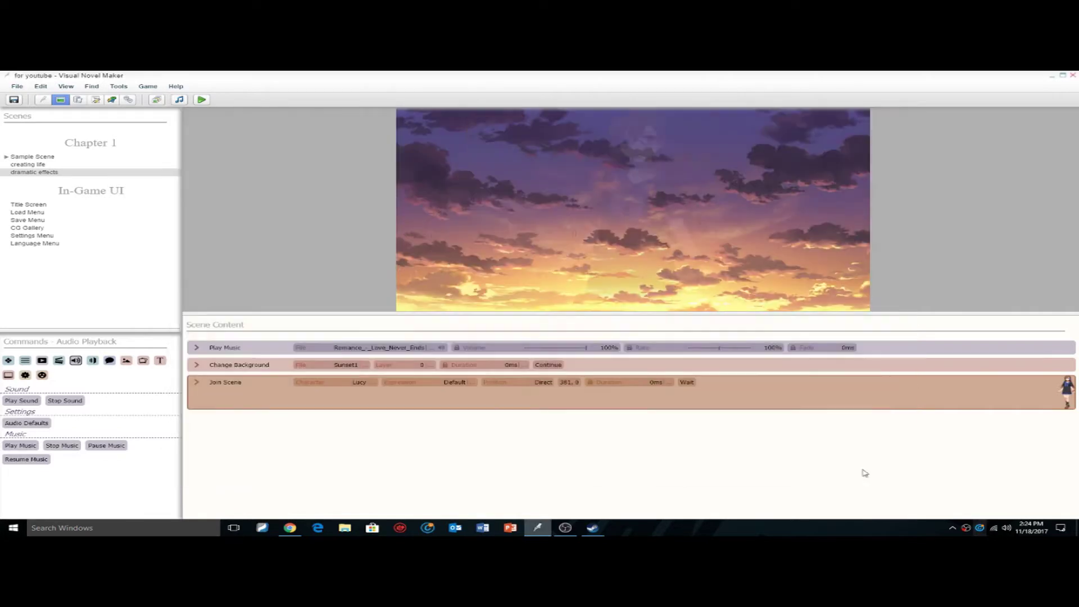
click(260, 385)
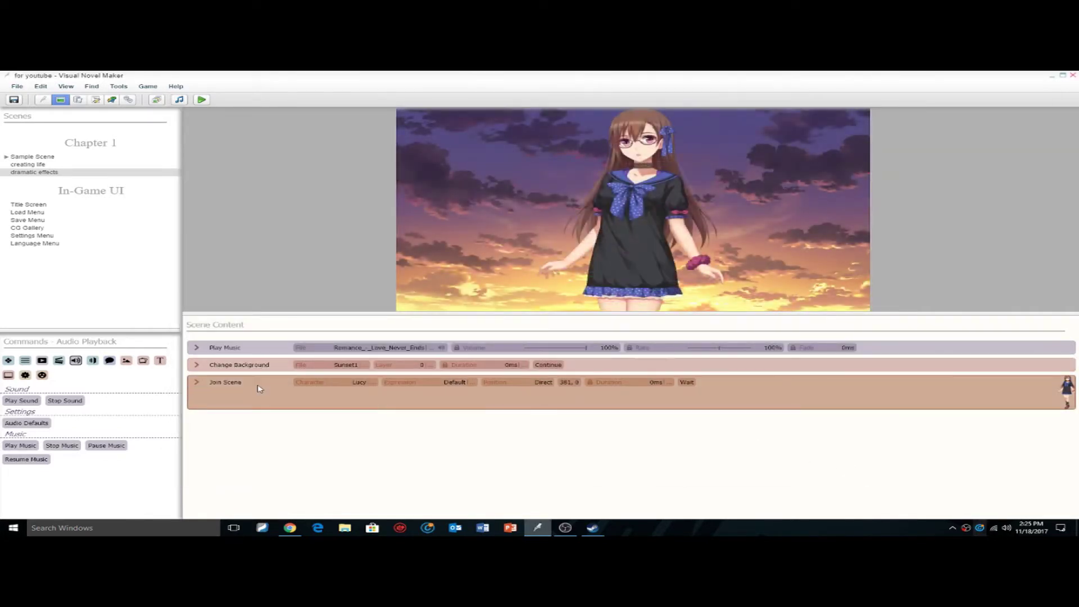
click(657, 383)
text(500)
key(Return)
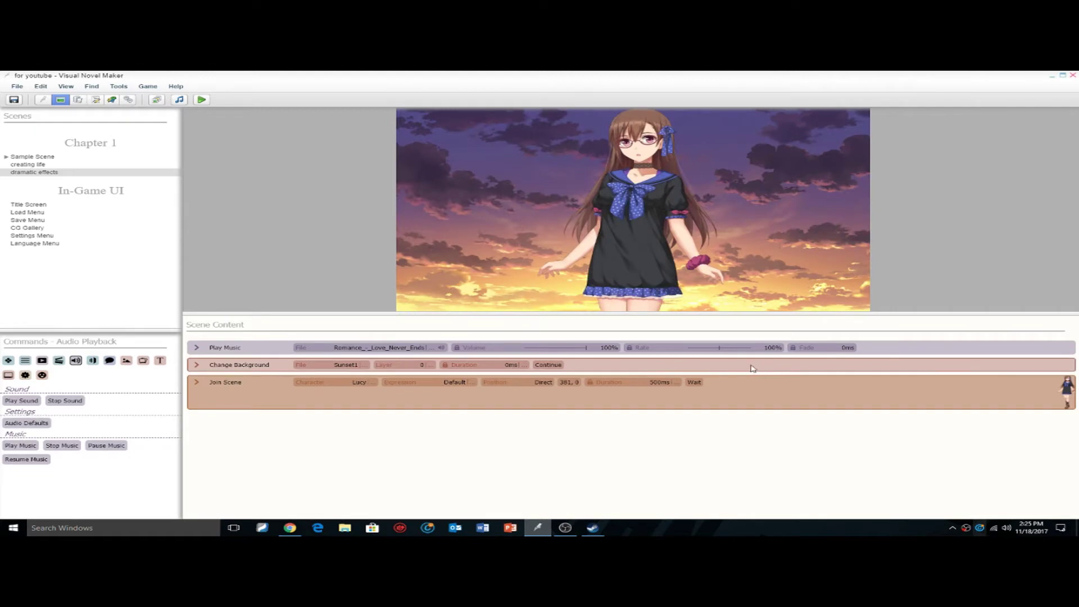
Expand the Join Scene details and set Lucy's entry animation to Movement with Linear easing.
click(197, 384)
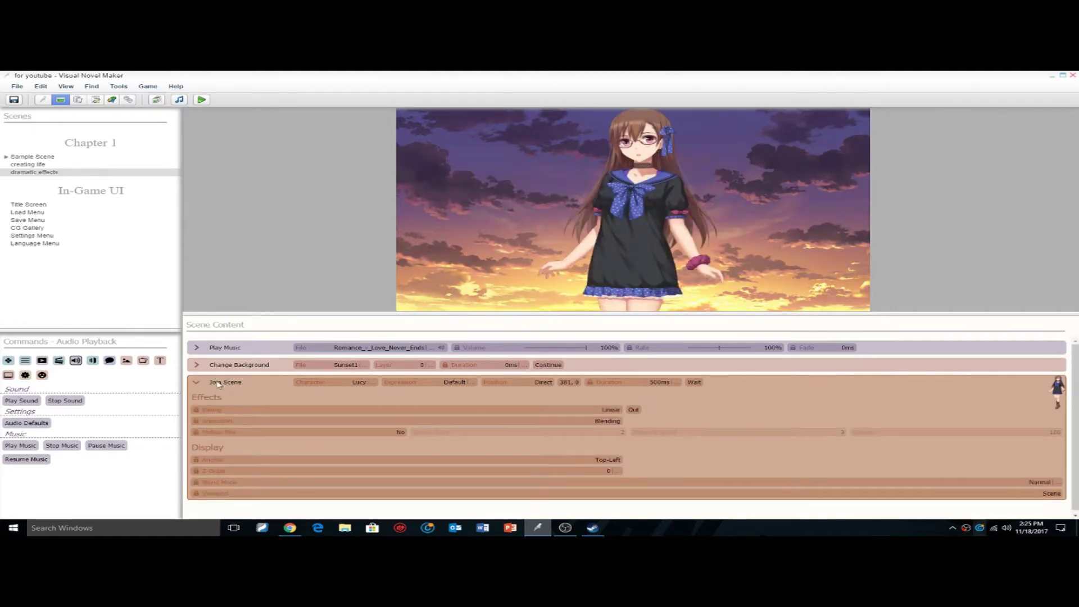
click(591, 426)
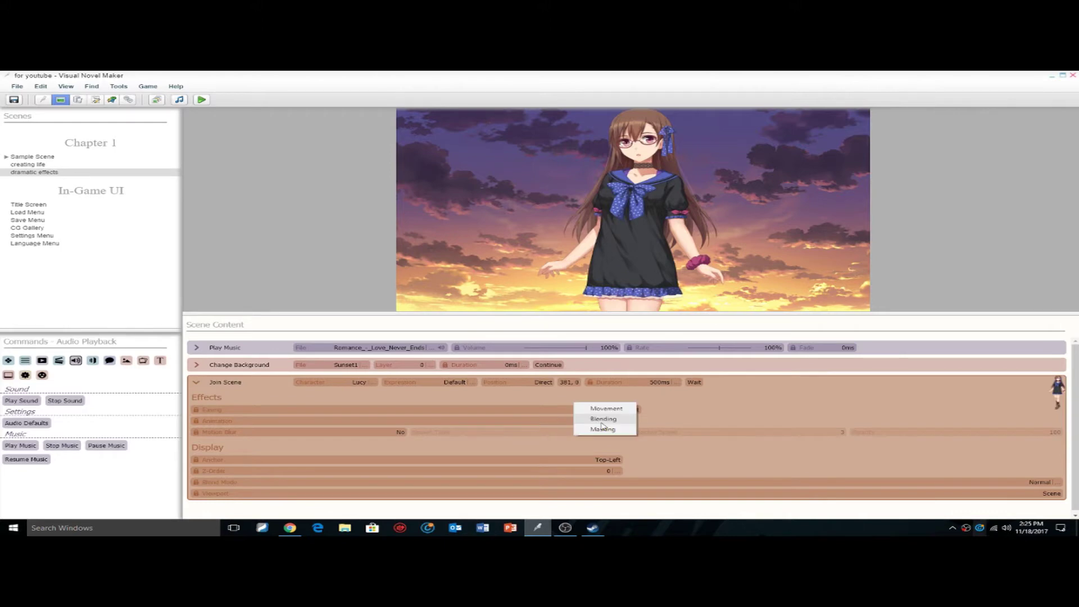
click(610, 409)
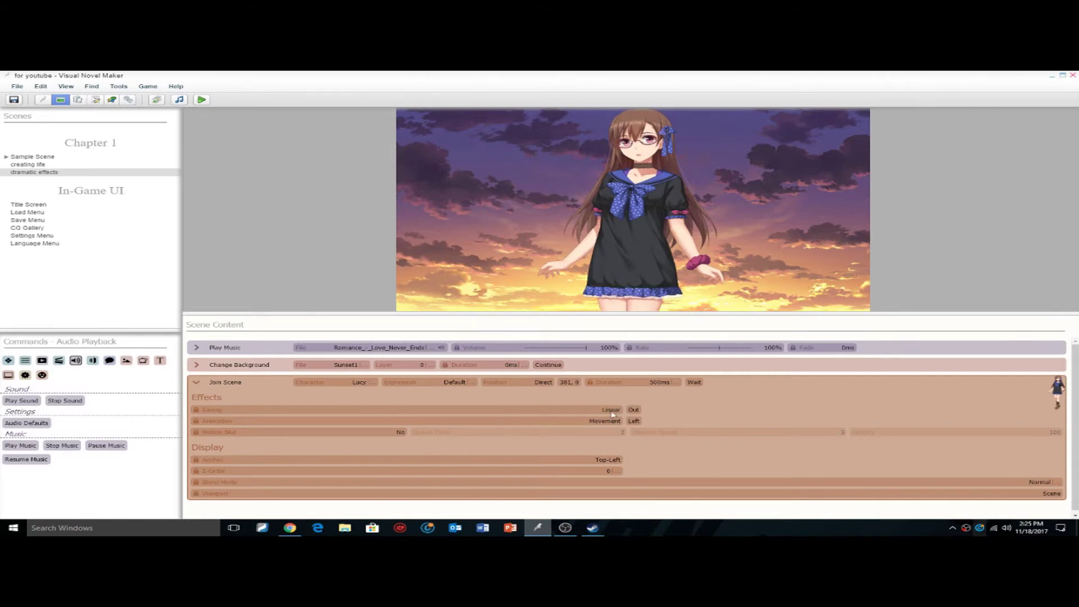
click(608, 411)
click(607, 422)
Try Right, Left, Bottom and Top entry directions, then change the animation to Masking.
click(635, 421)
click(643, 432)
click(632, 422)
click(633, 410)
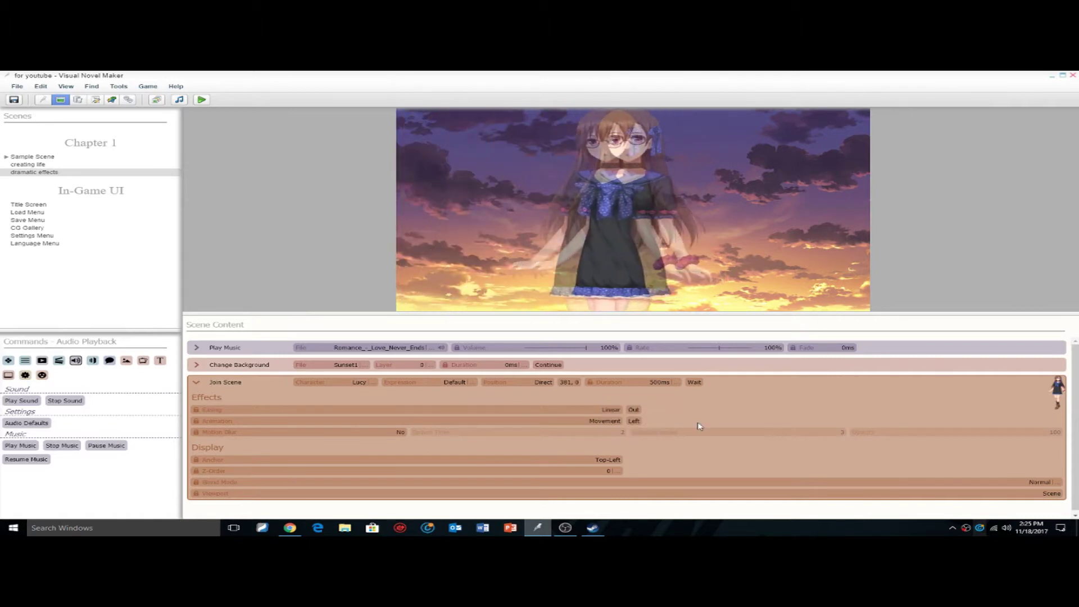
click(641, 422)
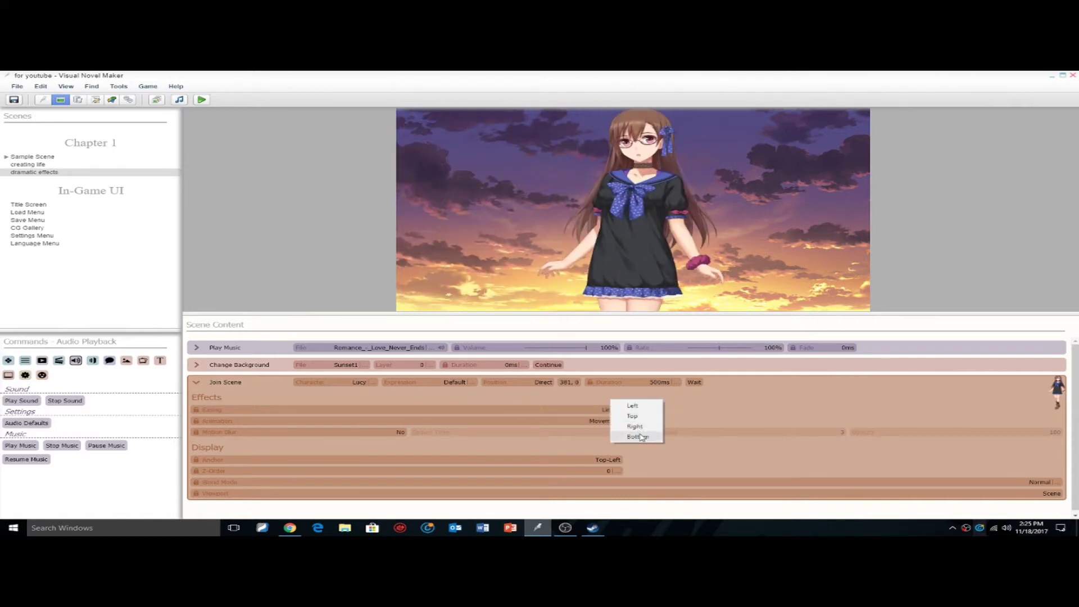
click(645, 436)
click(639, 423)
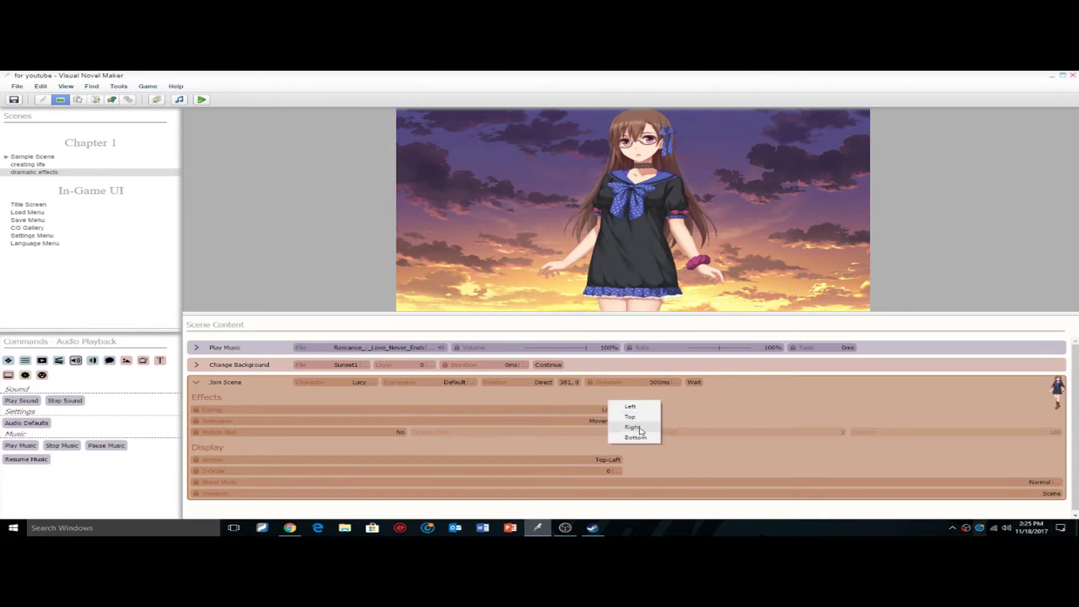
click(631, 417)
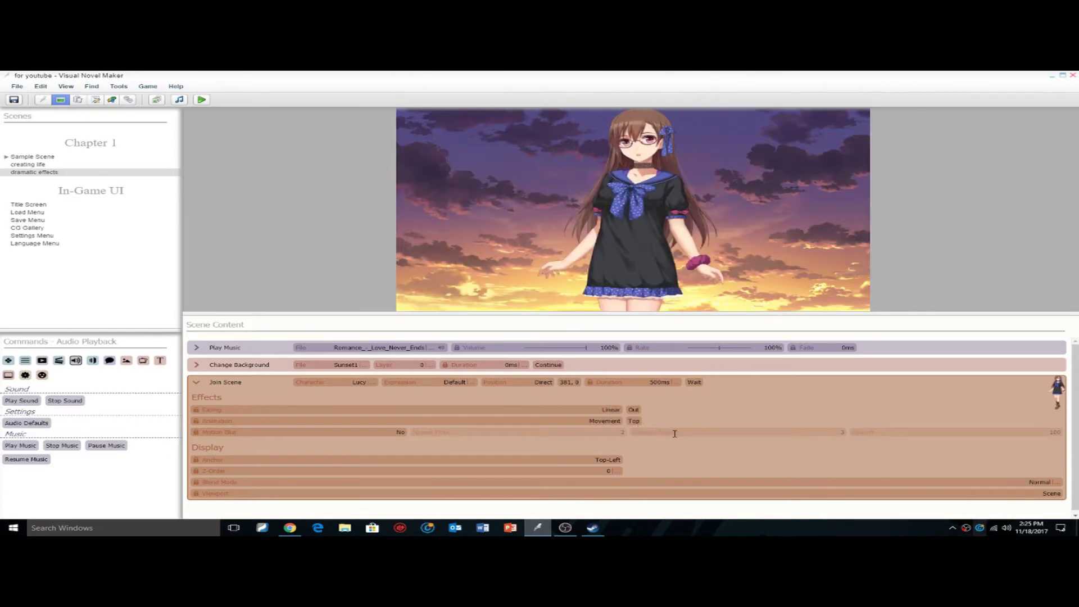
click(610, 422)
click(609, 420)
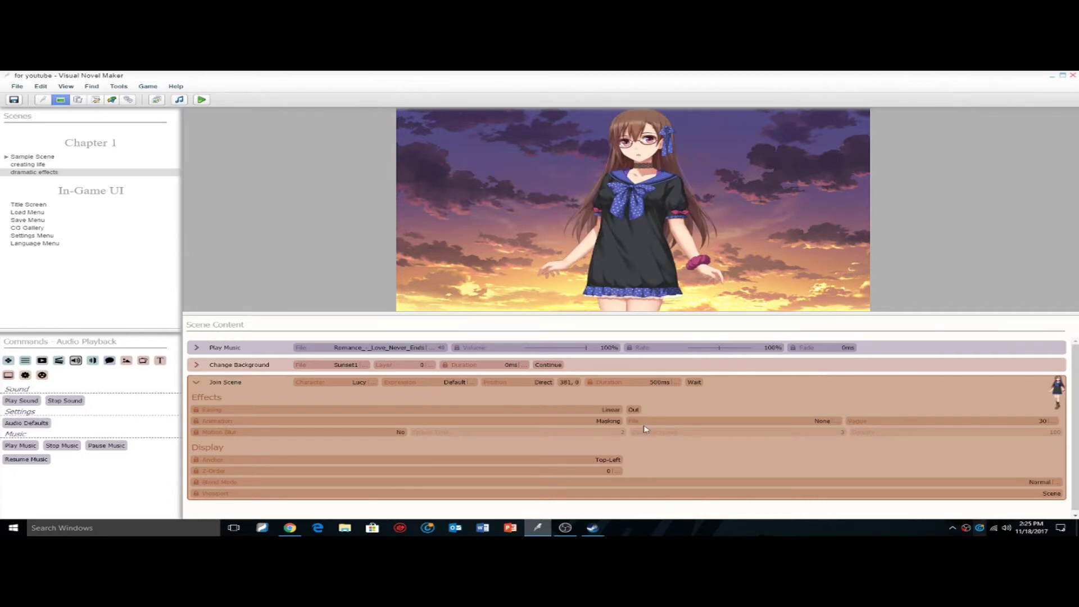
Apply the Heart, then Rect, then Star mask graphic to Lucy's masking entrance.
click(650, 423)
click(374, 286)
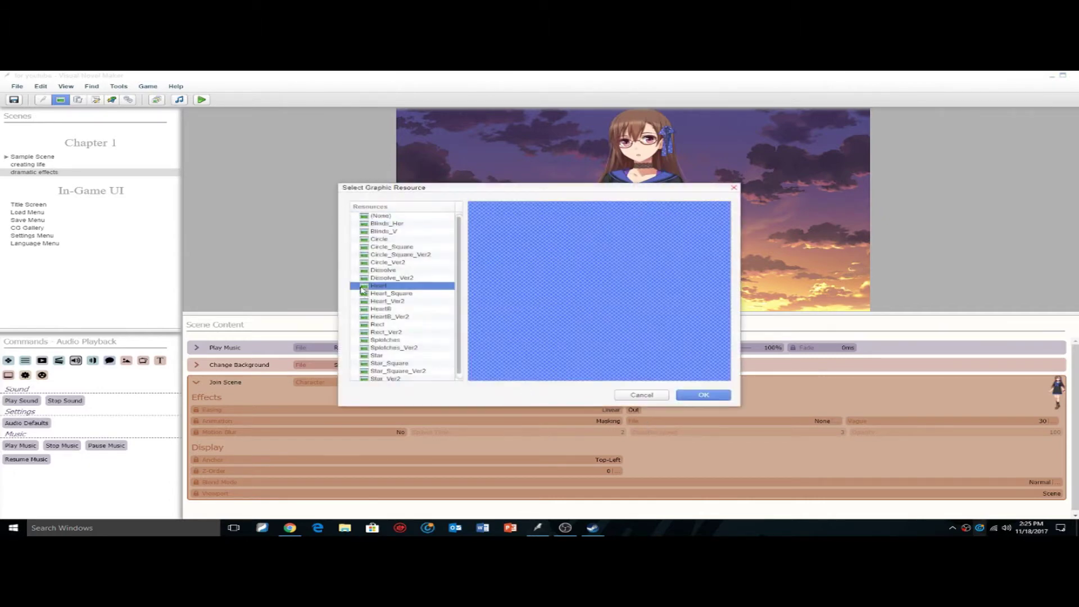
click(703, 395)
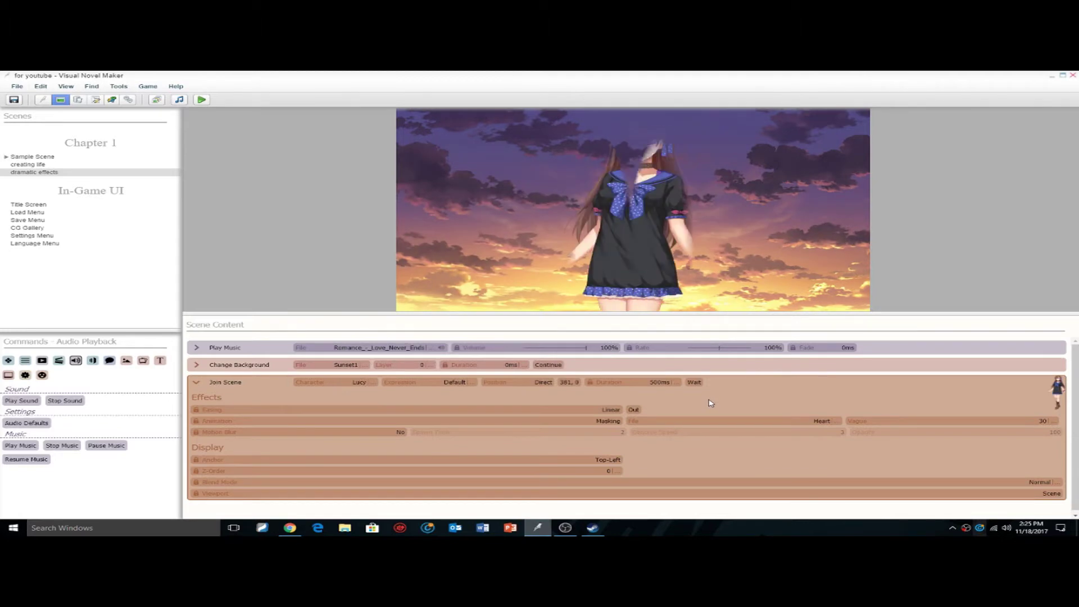
click(810, 423)
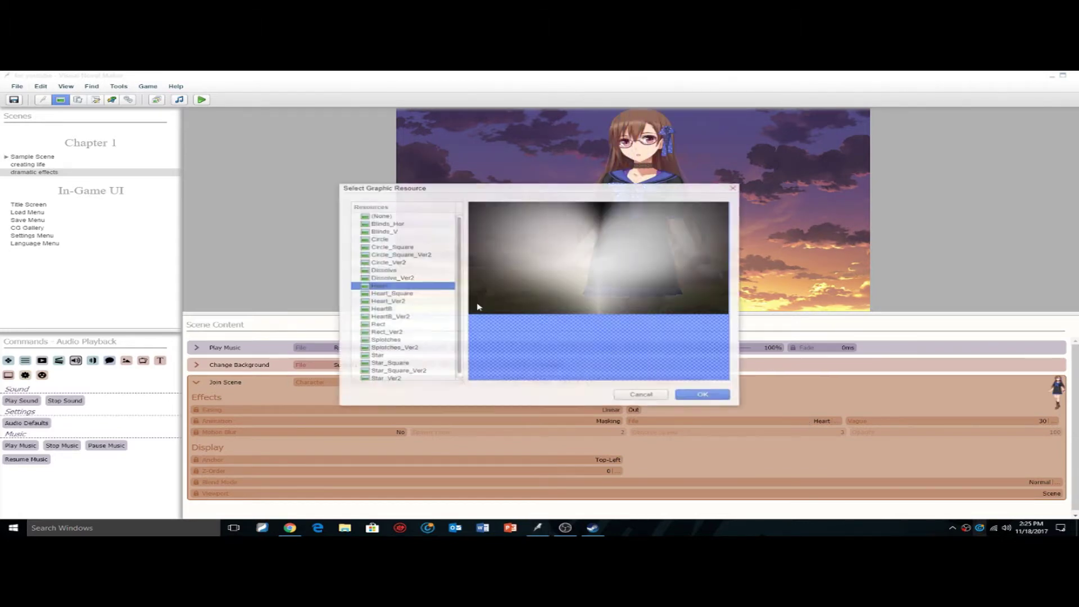
click(390, 325)
click(714, 396)
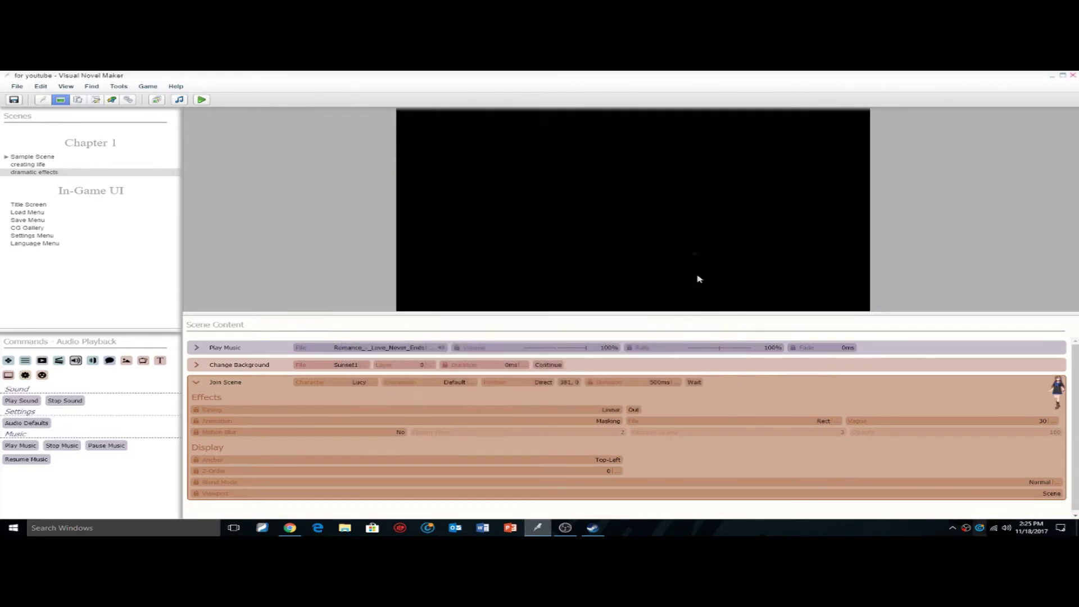
click(818, 423)
click(419, 348)
click(419, 355)
click(695, 395)
Switch Lucy's entry animation type to Blending.
click(586, 423)
click(605, 419)
click(613, 416)
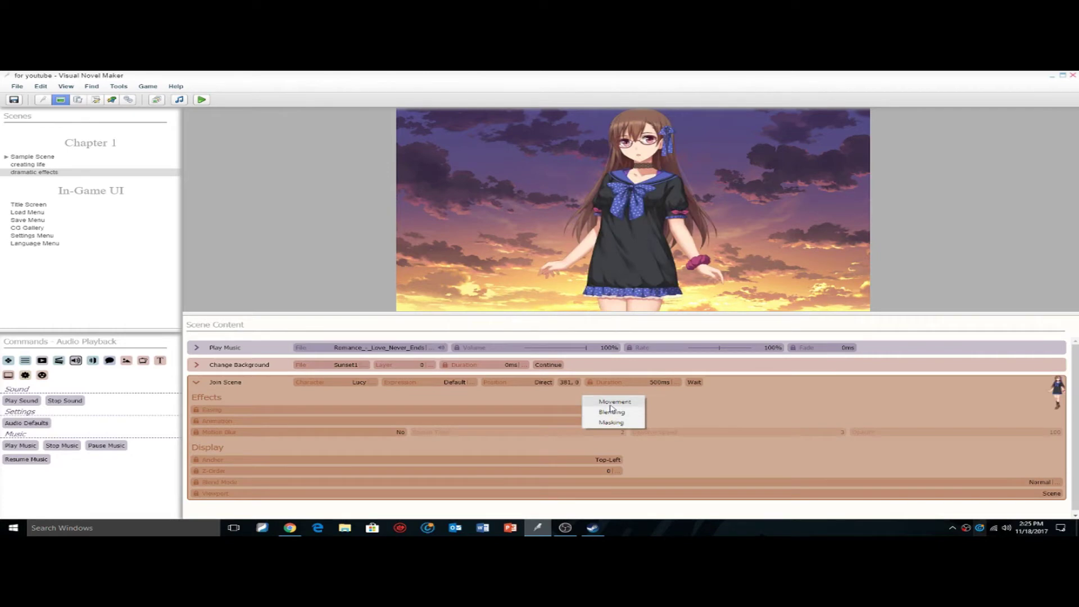
Return the entry animation to Movement and collapse the Join Scene details.
click(614, 402)
click(605, 421)
click(614, 401)
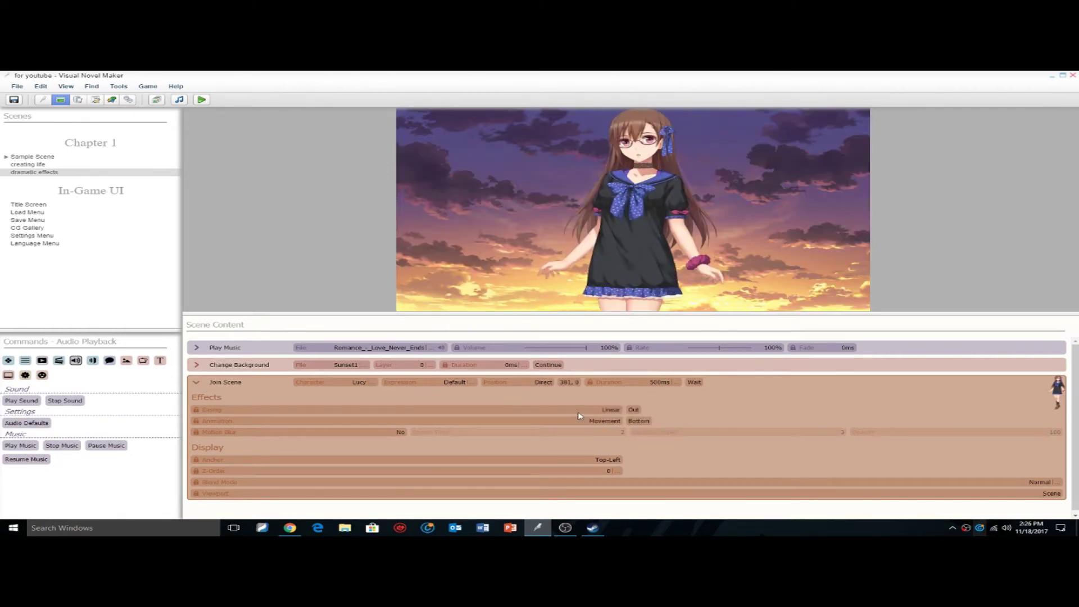
click(196, 382)
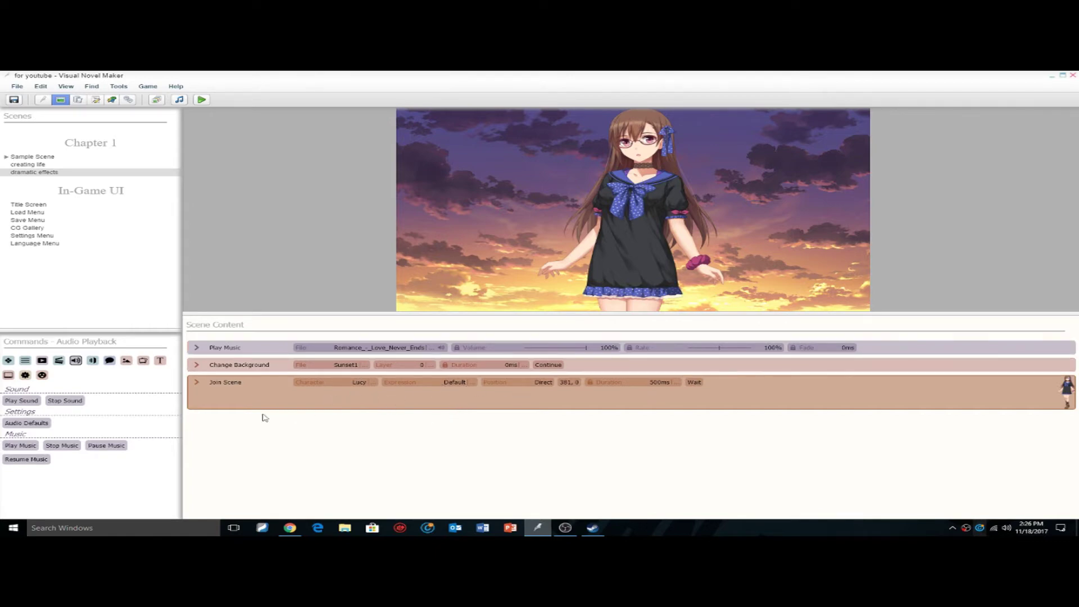
Add a Show Message command with Lucy as the speaker.
text(how)
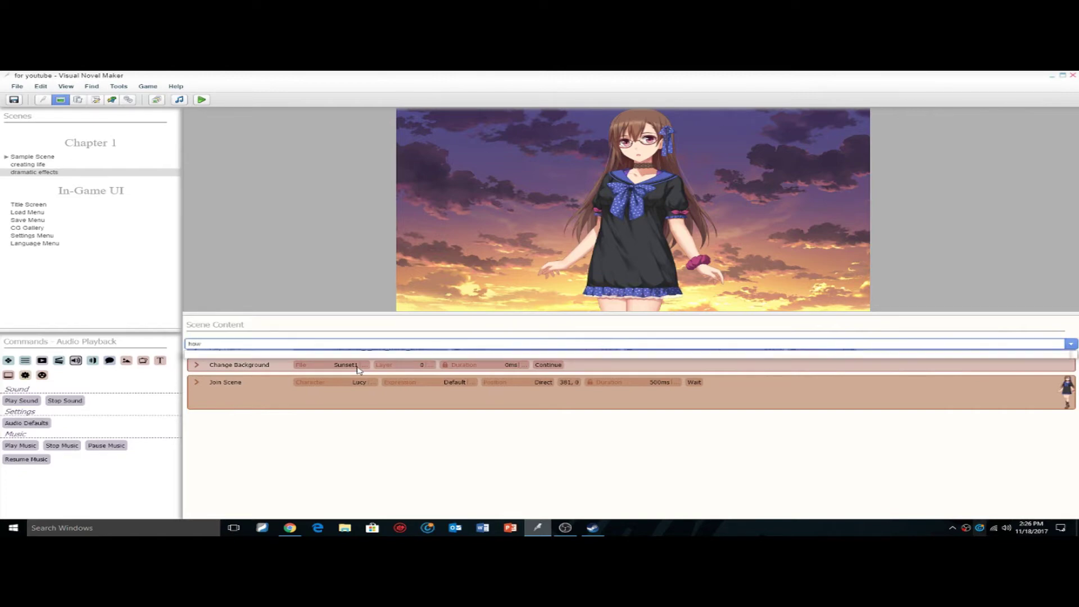
key(Escape)
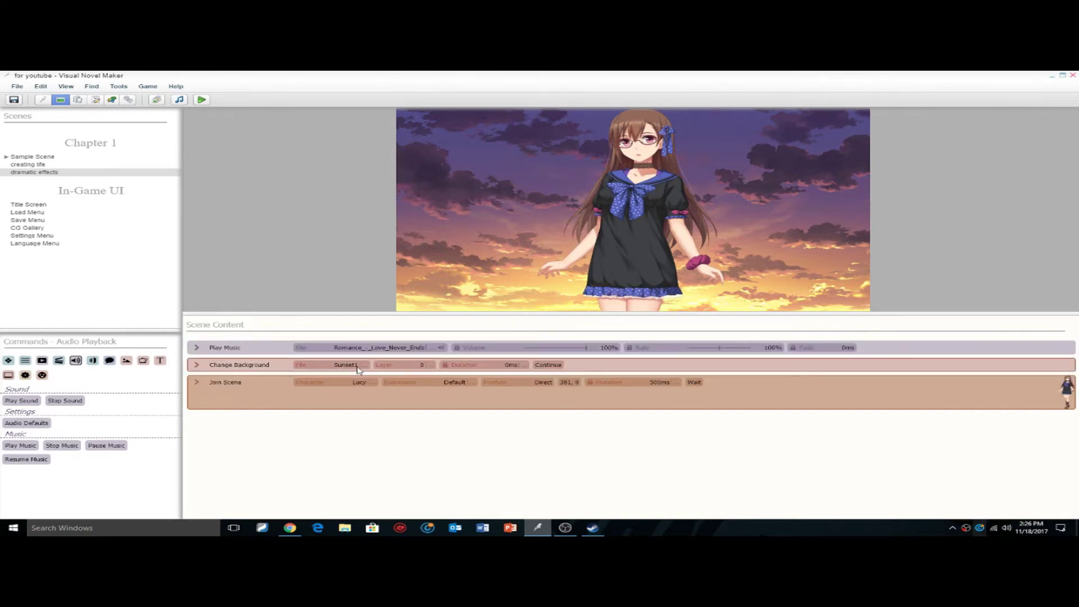
text(show)
key(Return)
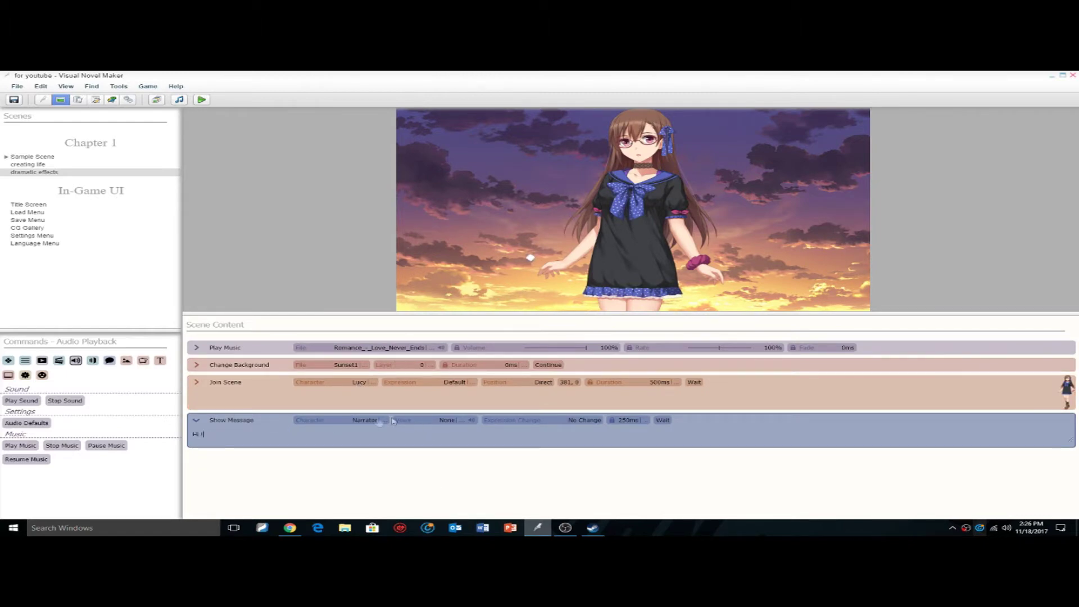
click(354, 422)
scroll(58, 380, down, 5)
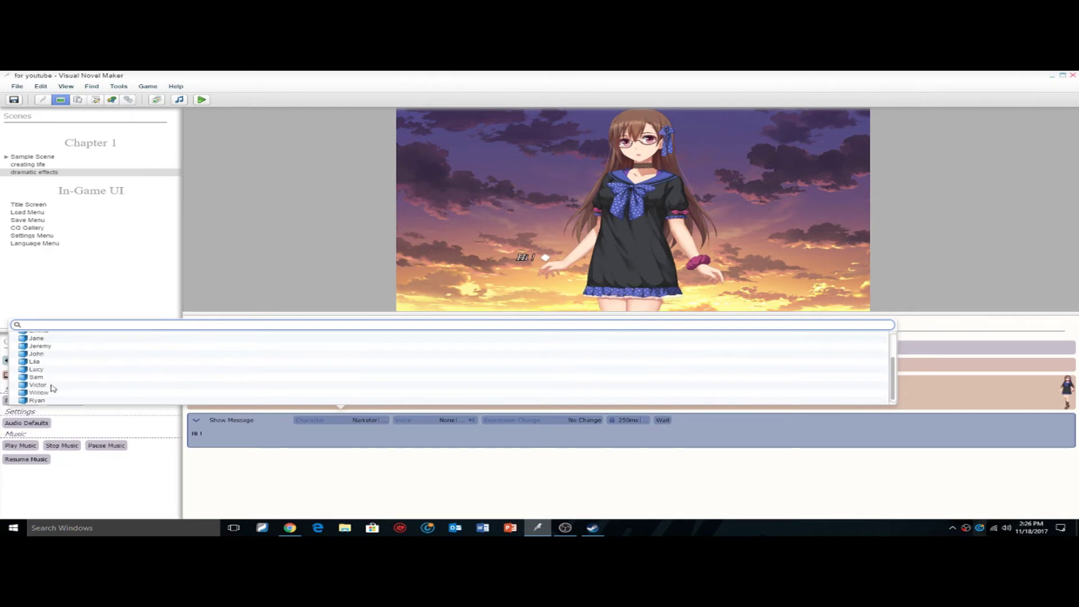
click(42, 370)
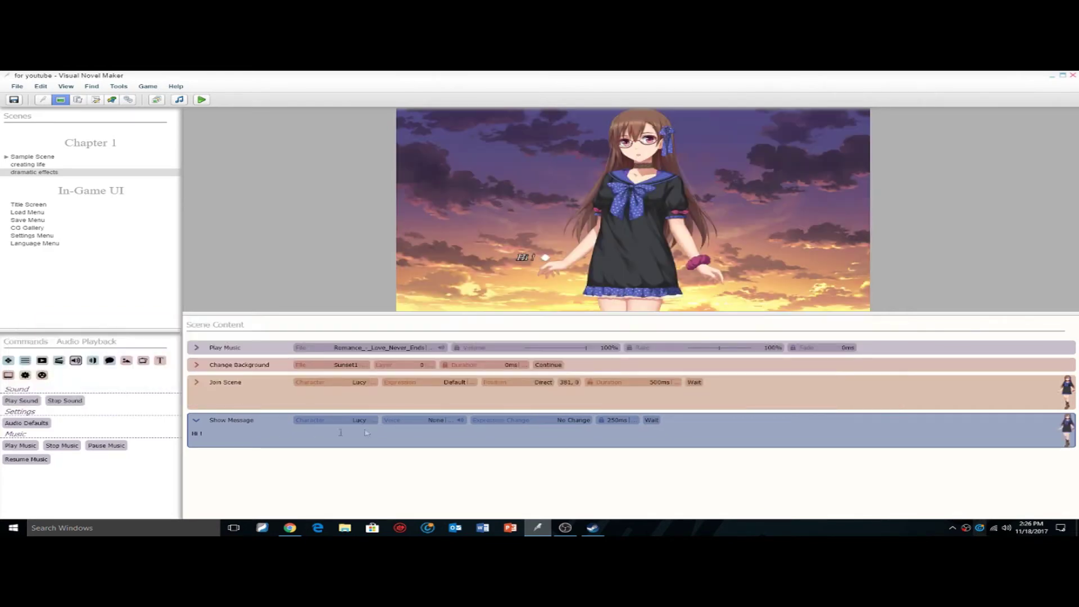
Change Lucy's expression to Date > HappyBlush and keep the message on Wait.
click(524, 424)
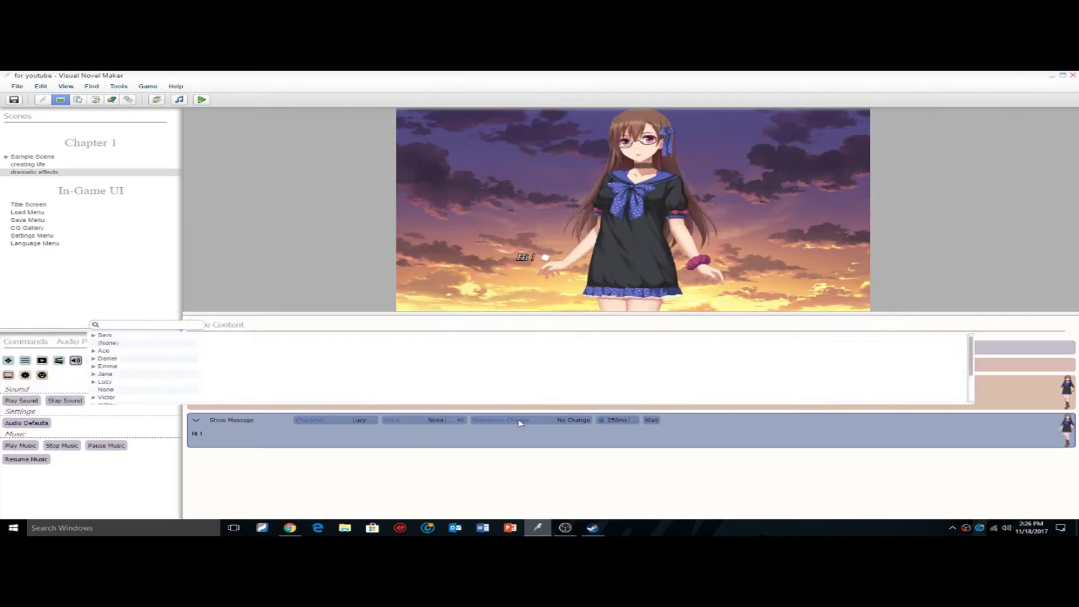
click(94, 383)
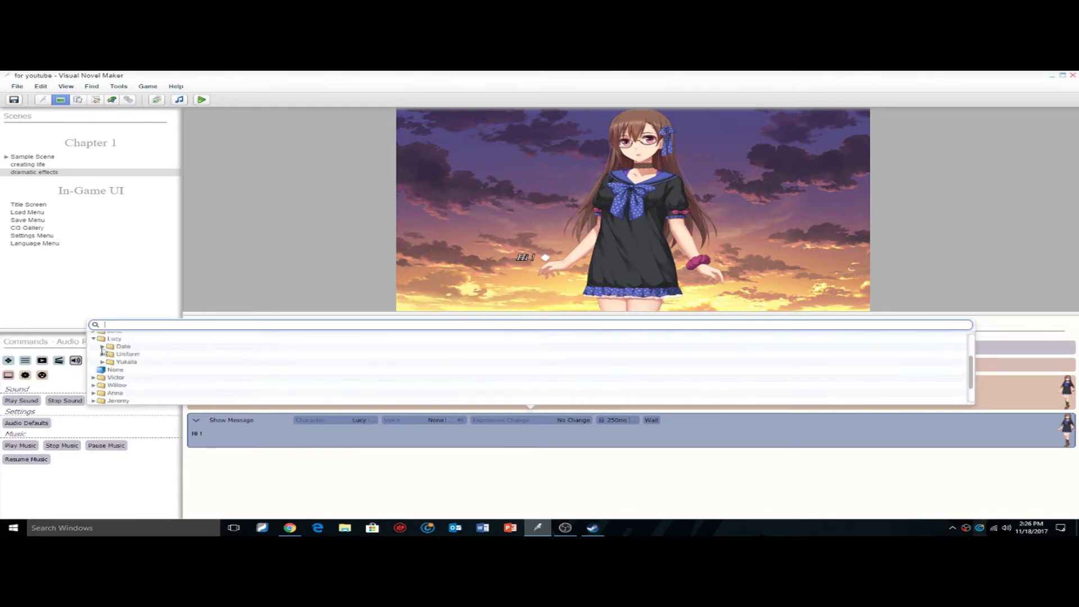
click(102, 346)
scroll(149, 371, down, 2)
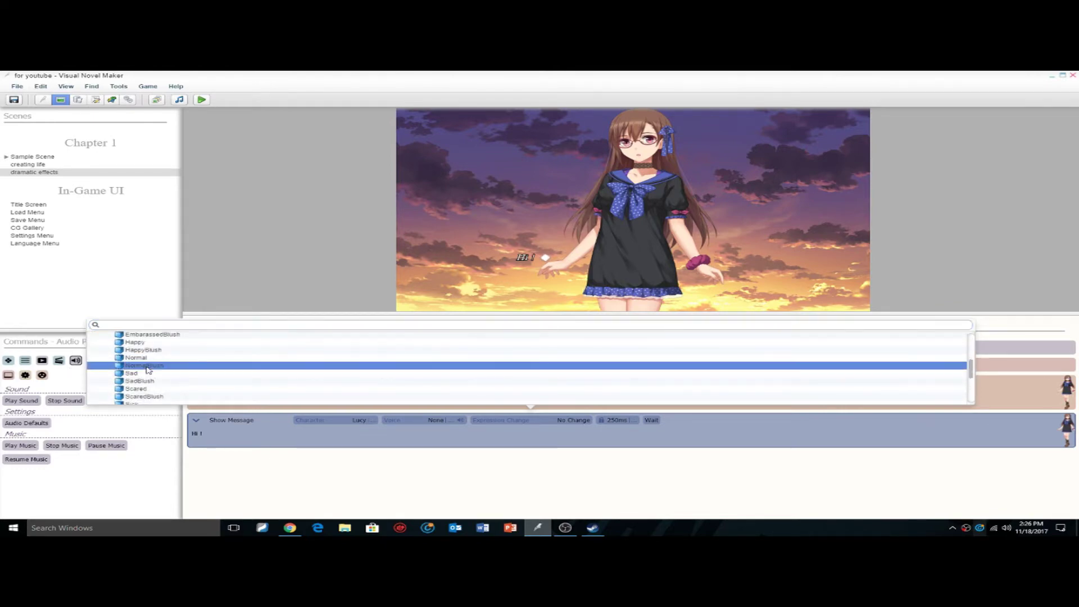
click(149, 351)
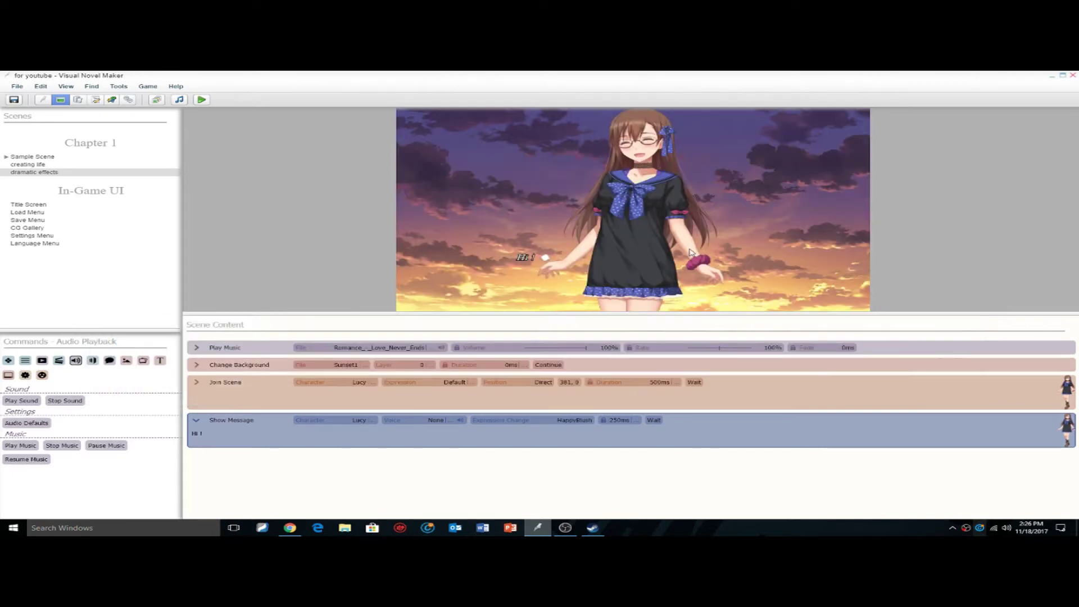
click(652, 421)
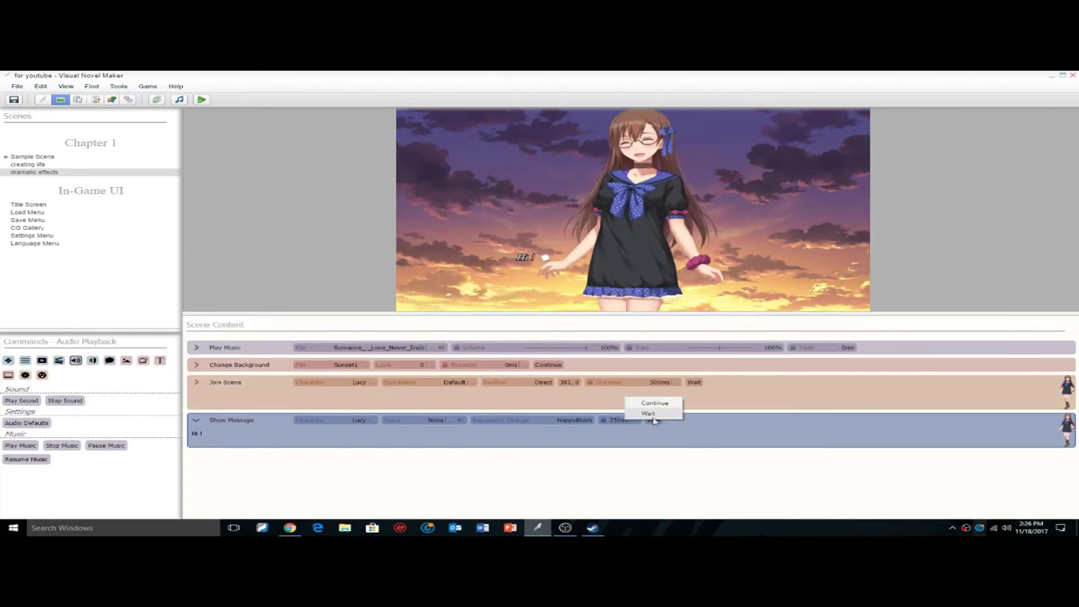
click(669, 424)
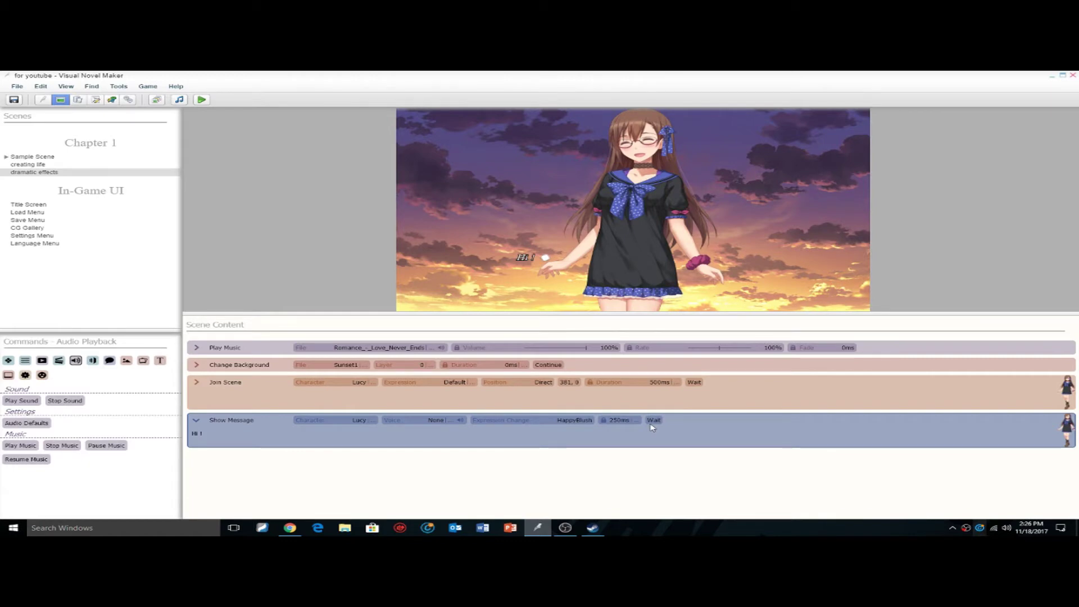
click(878, 351)
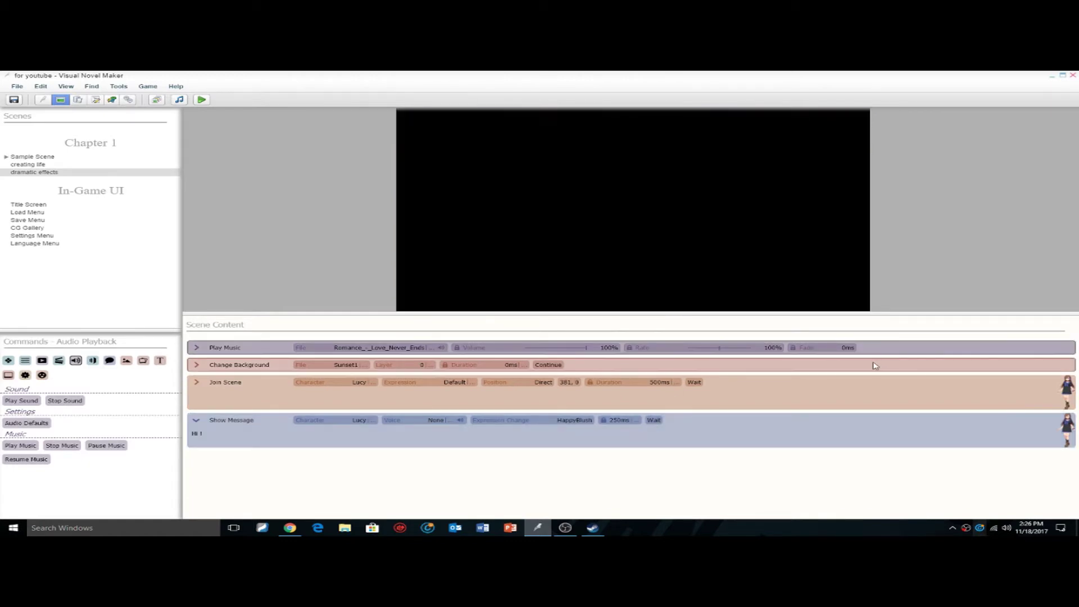
click(875, 365)
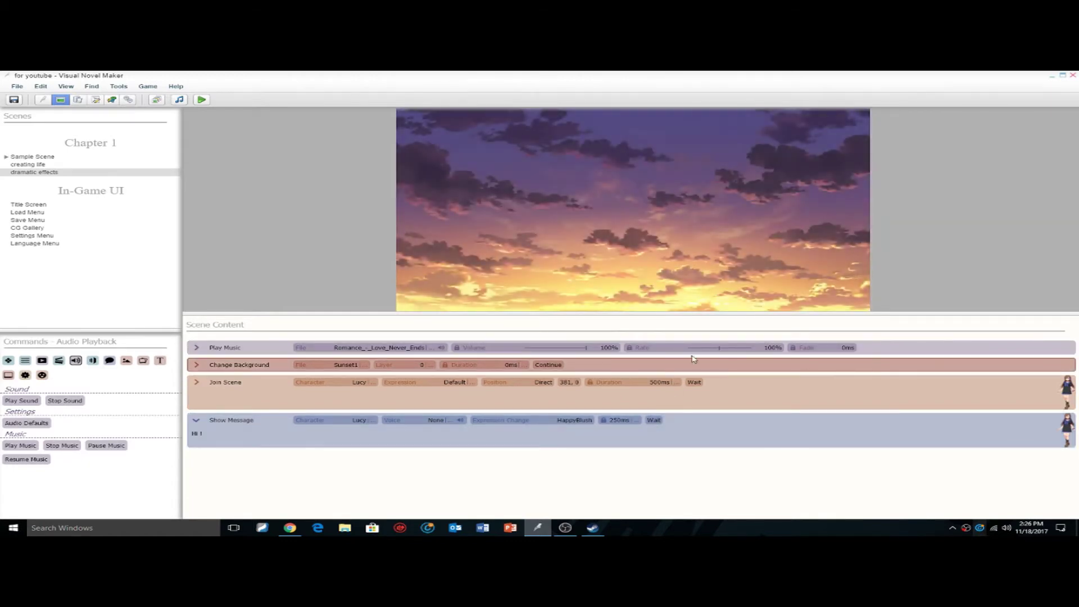
click(836, 399)
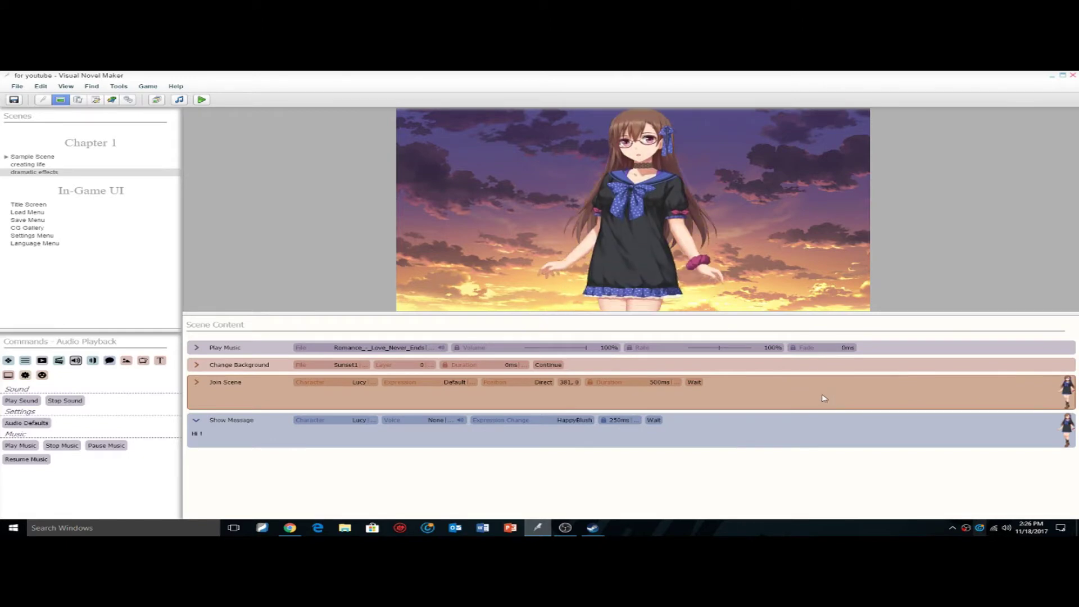
click(808, 423)
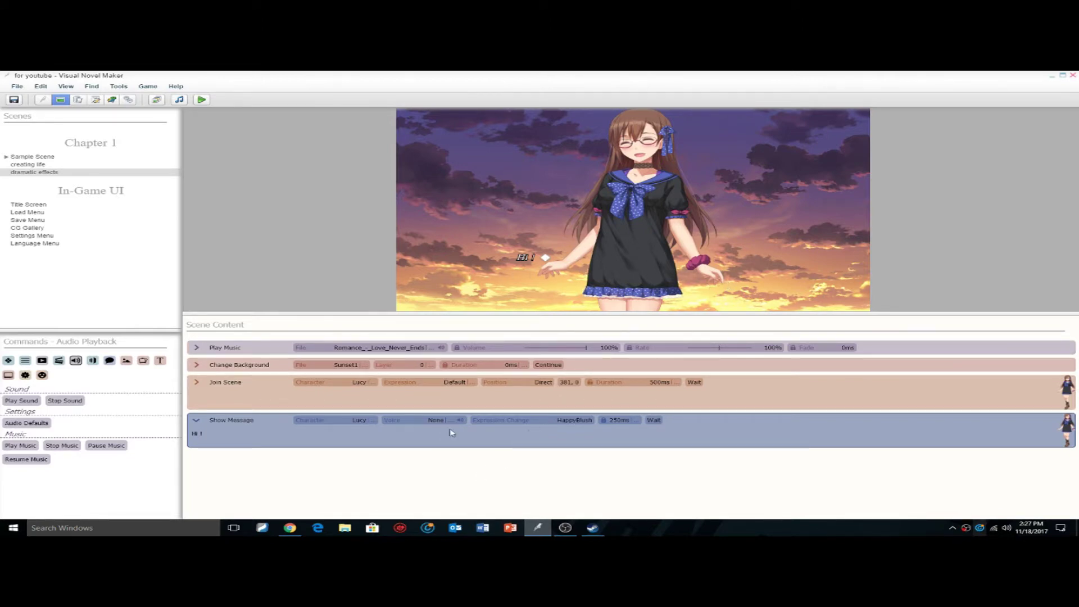
Add a Message Box Visibility command and move it above Show Message.
text(show)
key(BackSpace)
key(BackSpace)
key(BackSpace)
key(BackSpace)
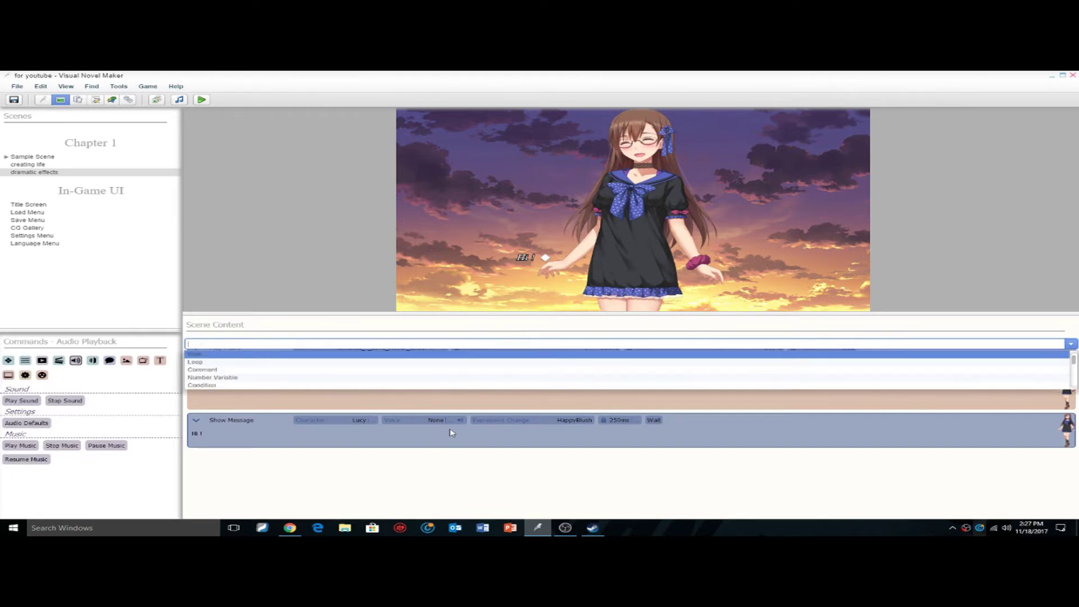
text(message)
key(Return)
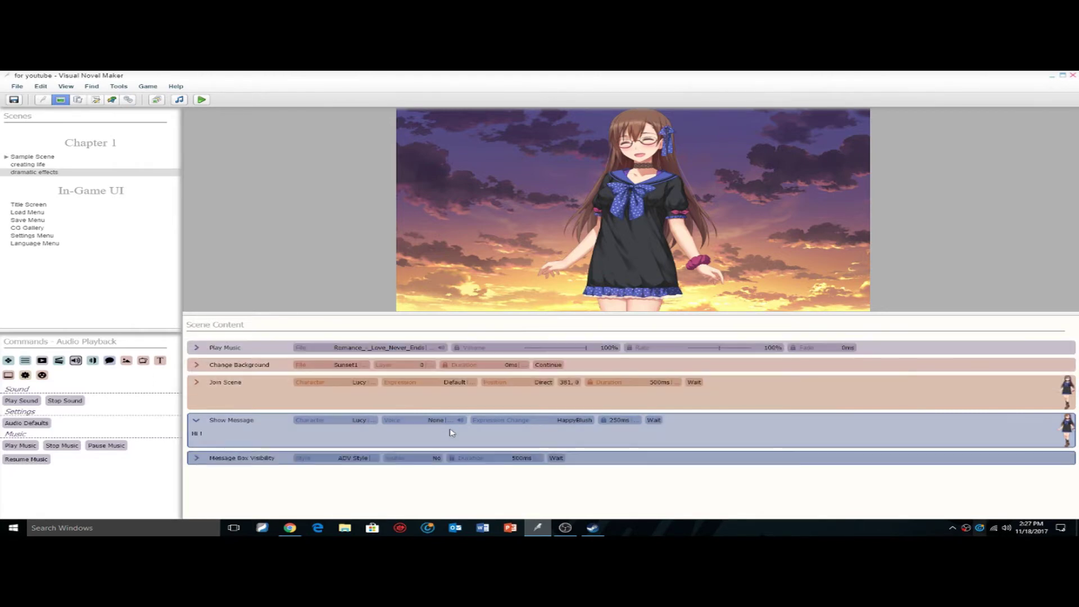
drag(257, 461, 260, 427)
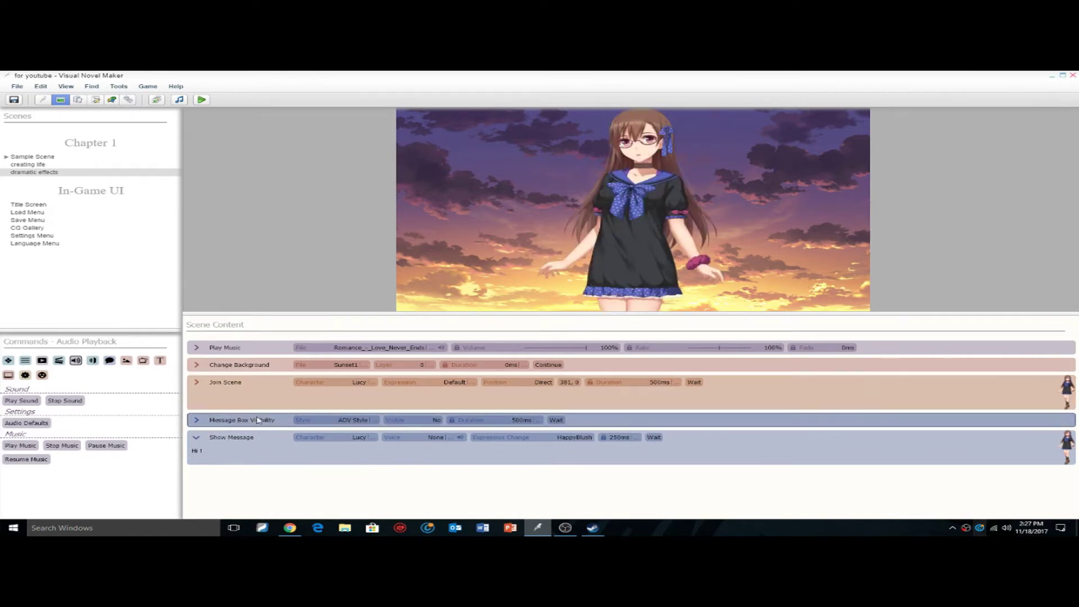
Set the message box Visible option to Yes and preview Lucy's message.
click(429, 424)
click(419, 407)
click(751, 448)
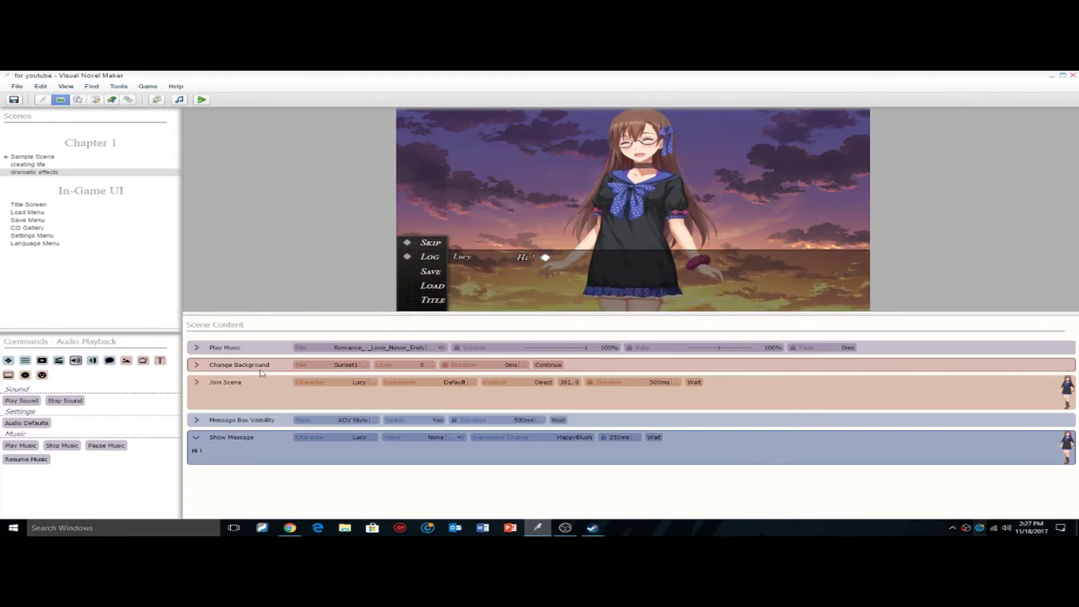
click(238, 426)
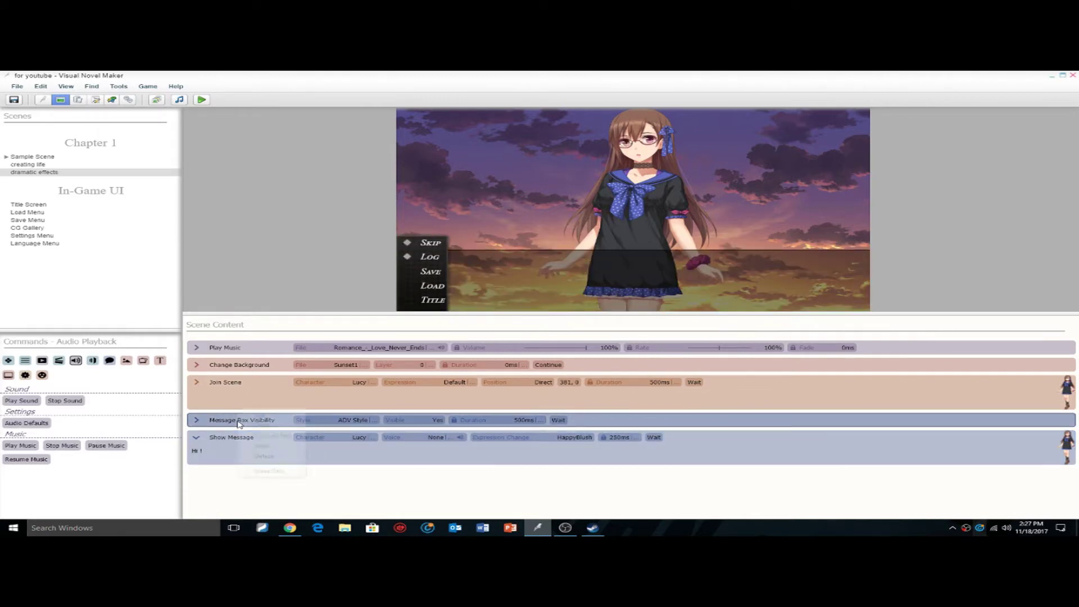